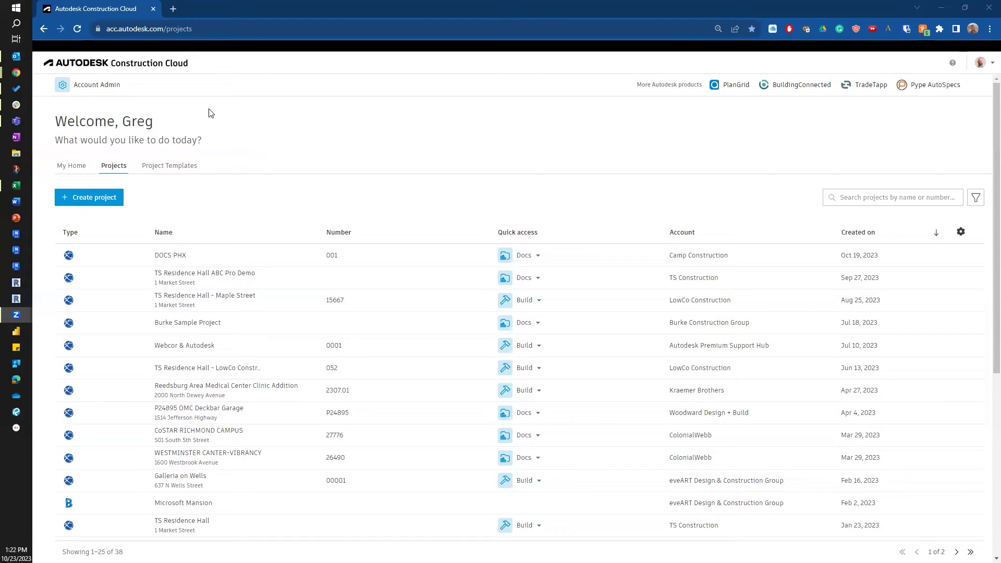
Start a new project named 'TS Residence Hall - ABC Demo' with project number 49612
left_click(95, 199)
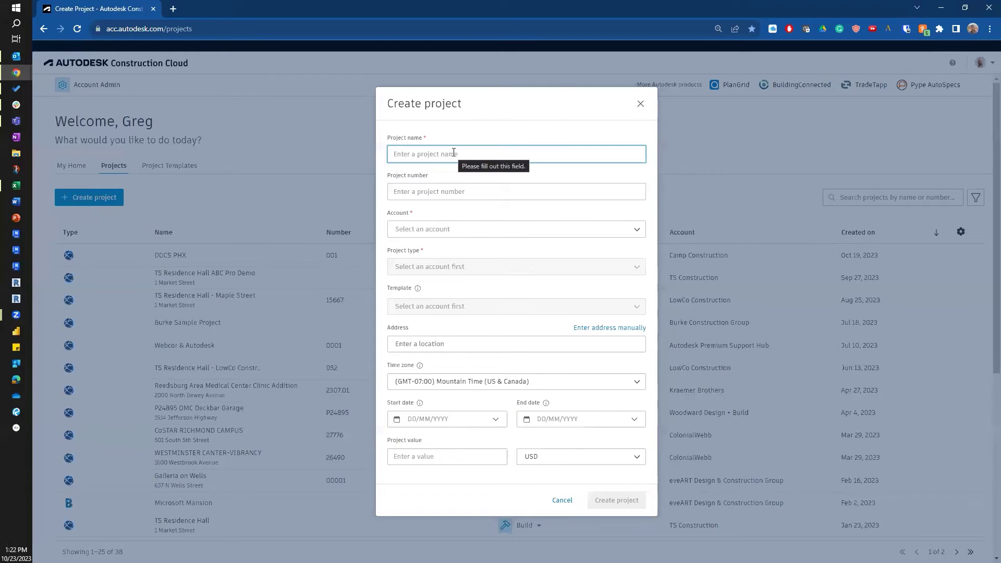
type("Ts")
key("BackSpace")
type("S")
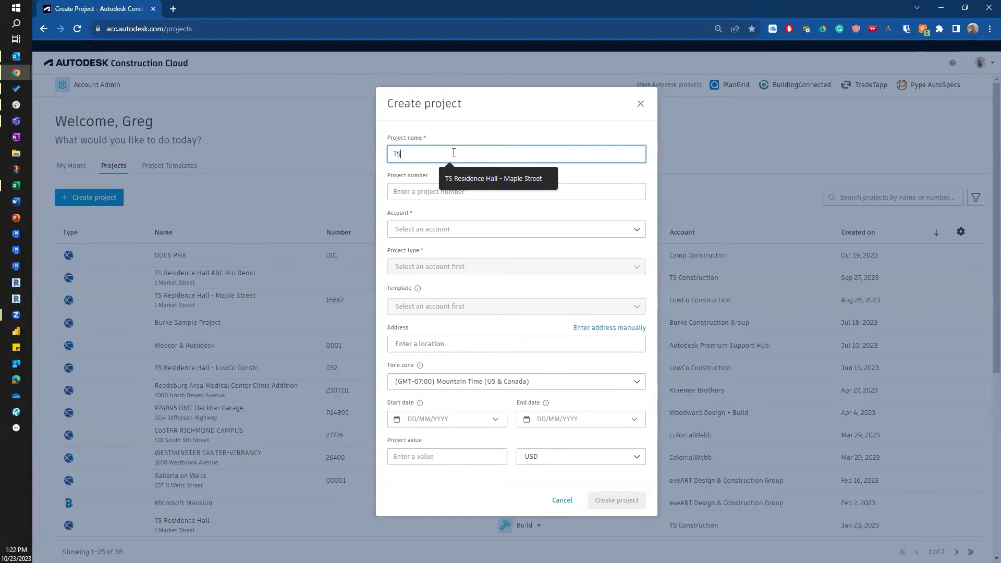
type(" Resoidence Hall - ABC Demo")
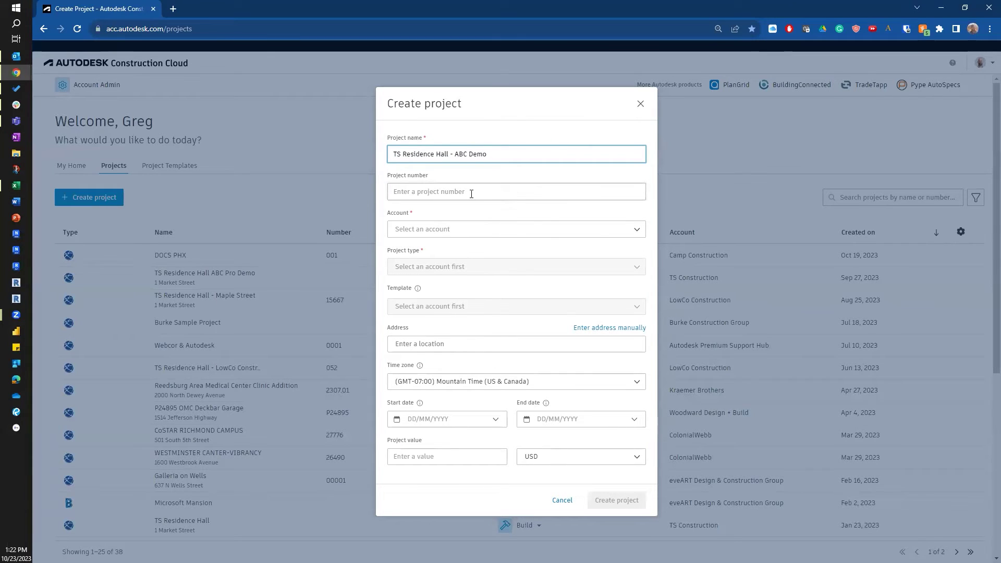
left_click(473, 197)
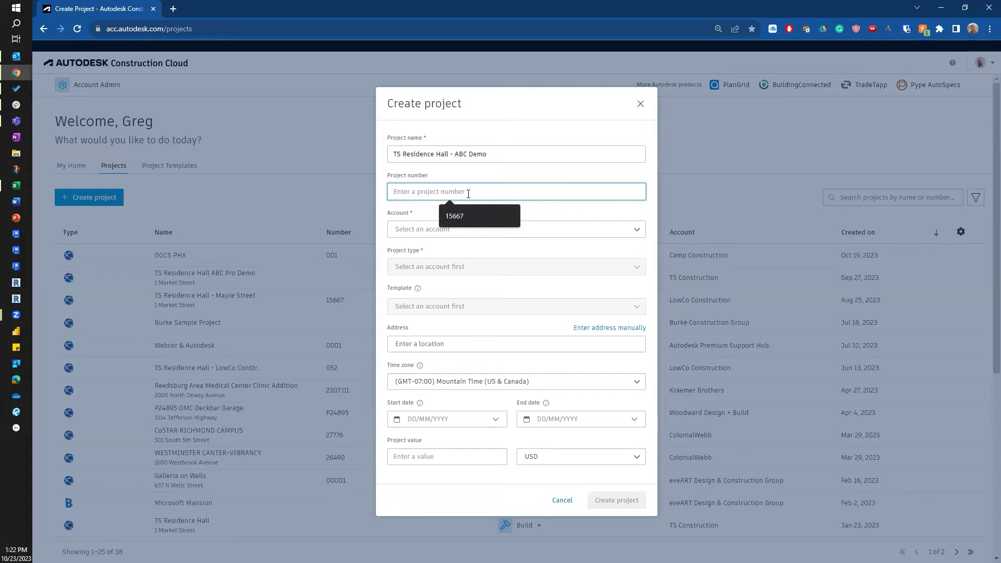
type("49612")
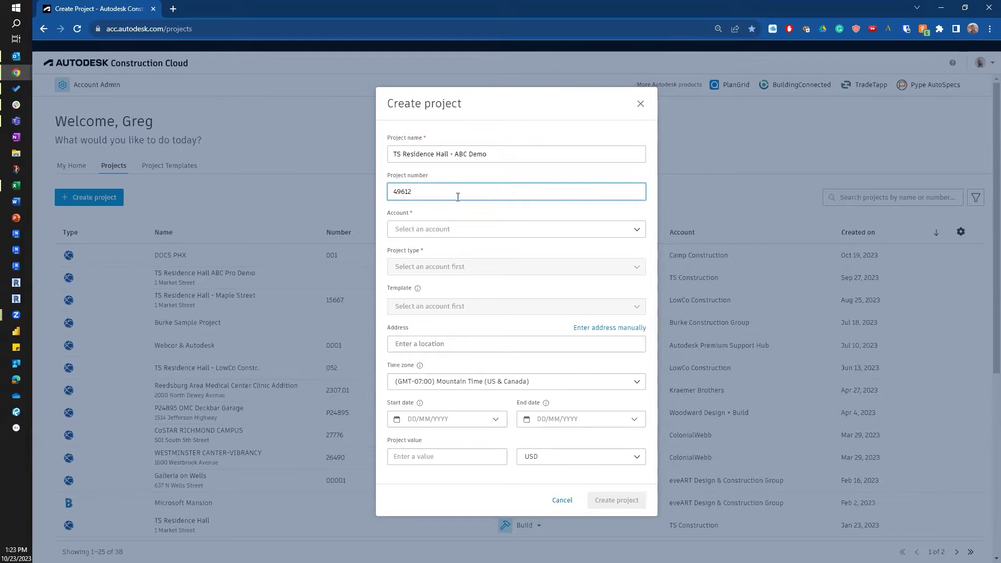
Set the account to LowCo Construction and the project type to Dormitory
left_click(458, 230)
scroll(491, 270, "down", 1)
scroll(487, 274, "down", 3)
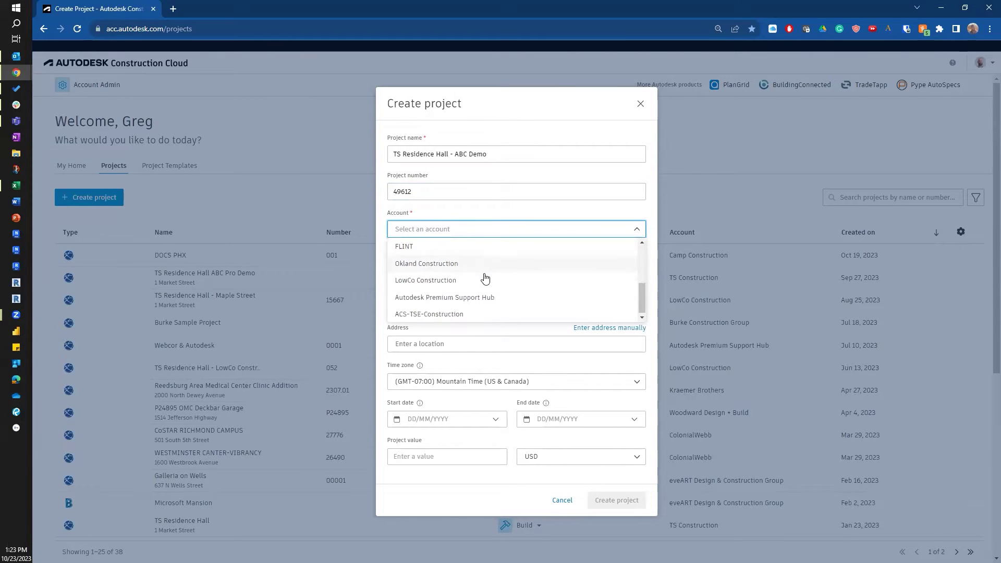
left_click(464, 282)
left_click(484, 266)
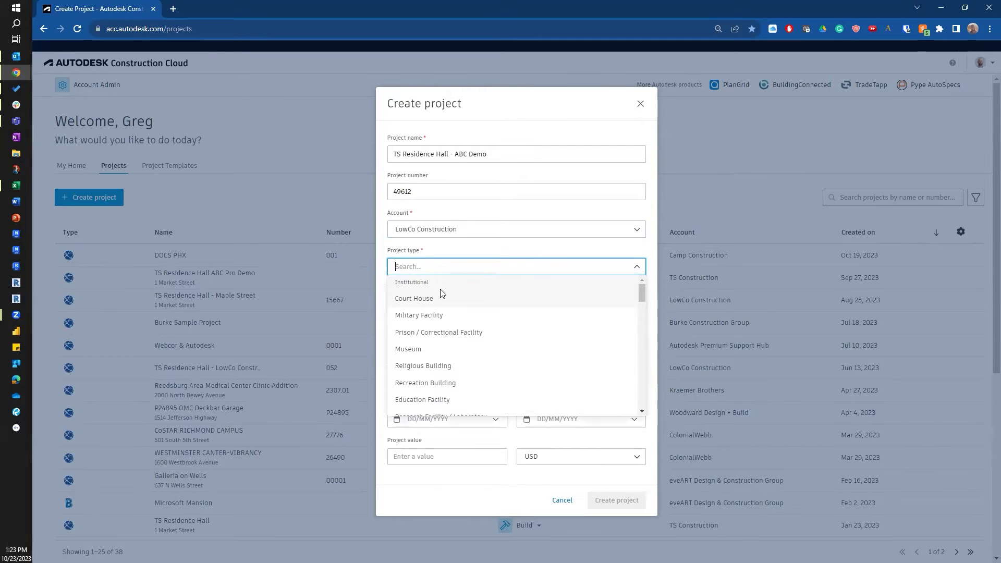
type("dorm")
left_click(417, 300)
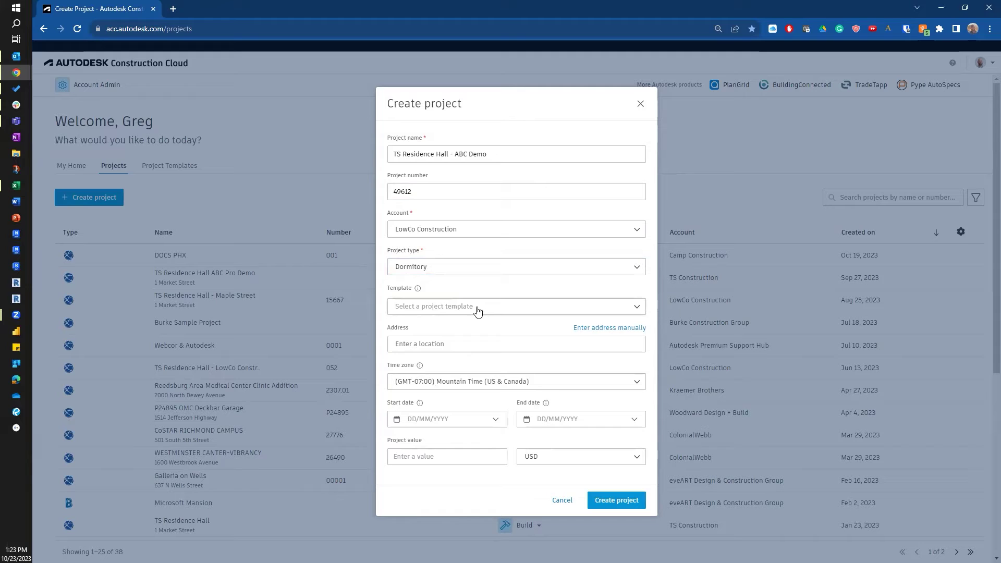
left_click(450, 343)
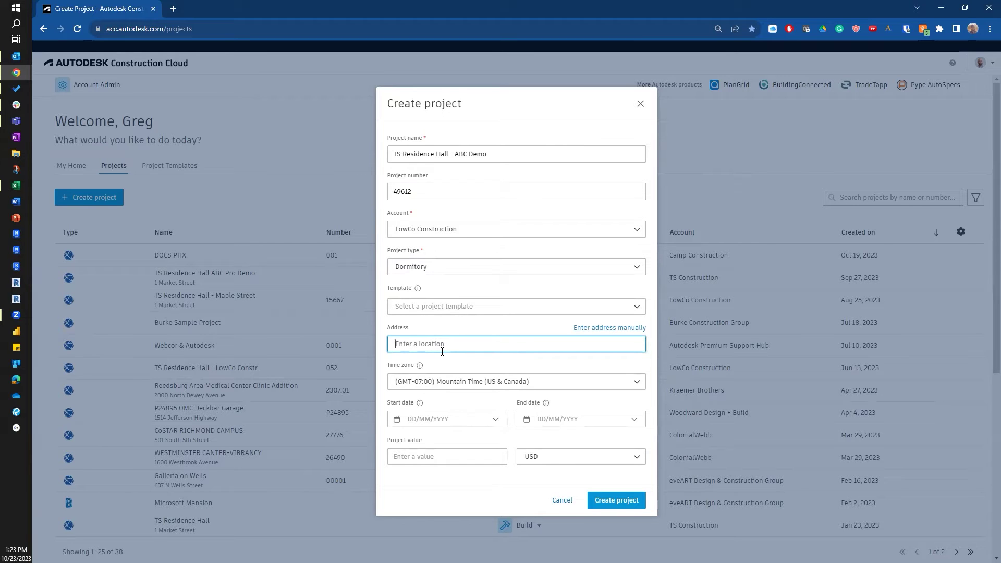
Enter the 1 Market Street, San Francisco address and set the time zone to Pacific
type("1 Market Street")
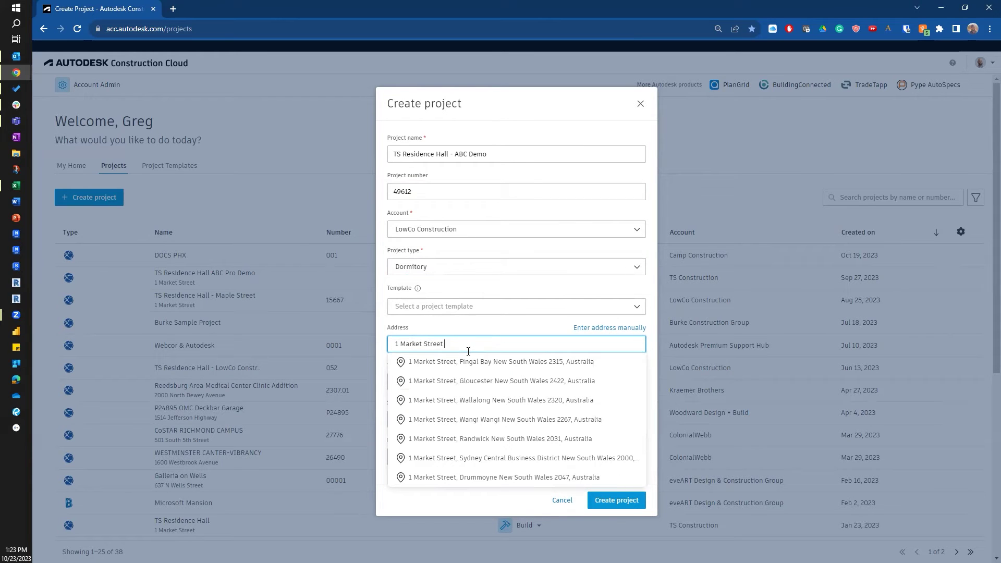
type(", San Fran")
left_click(492, 362)
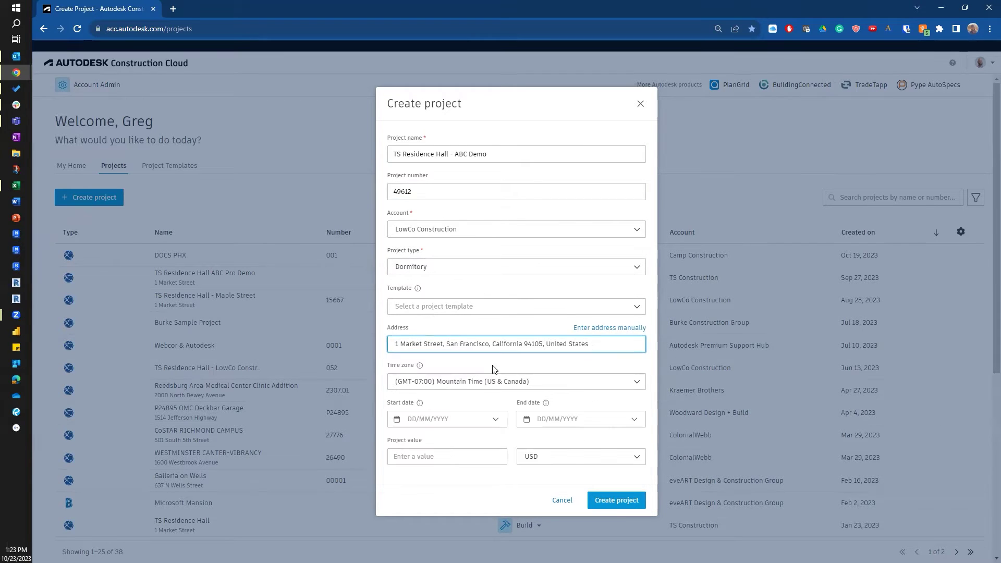
left_click(545, 385)
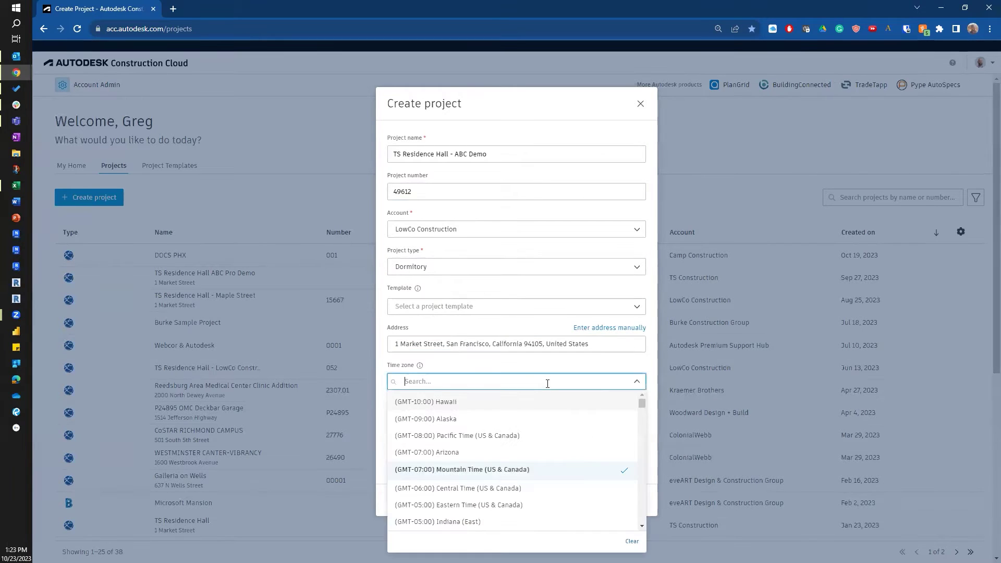
left_click(482, 436)
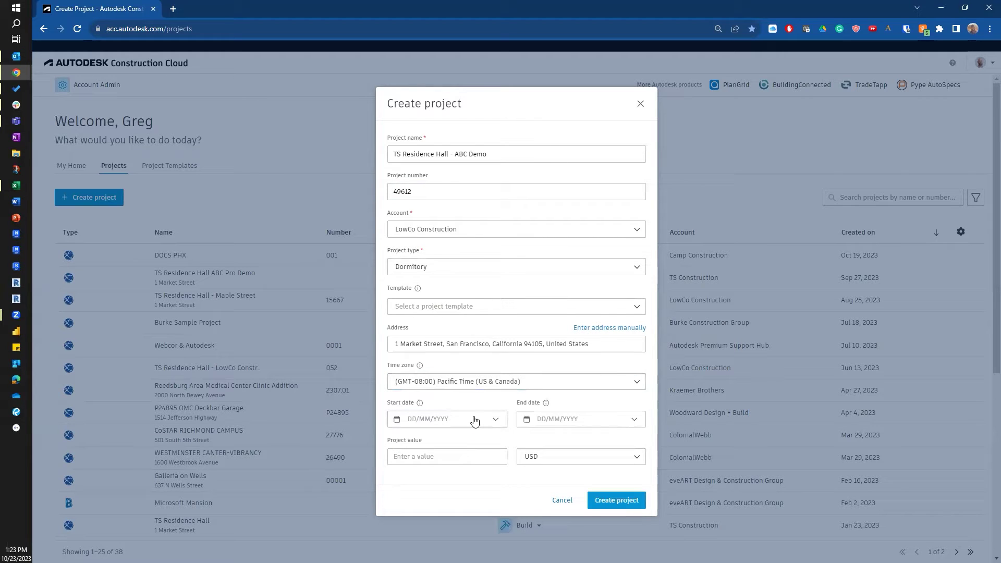
Set the project dates from 10/23/2023 to 10/31/2024
left_click(496, 421)
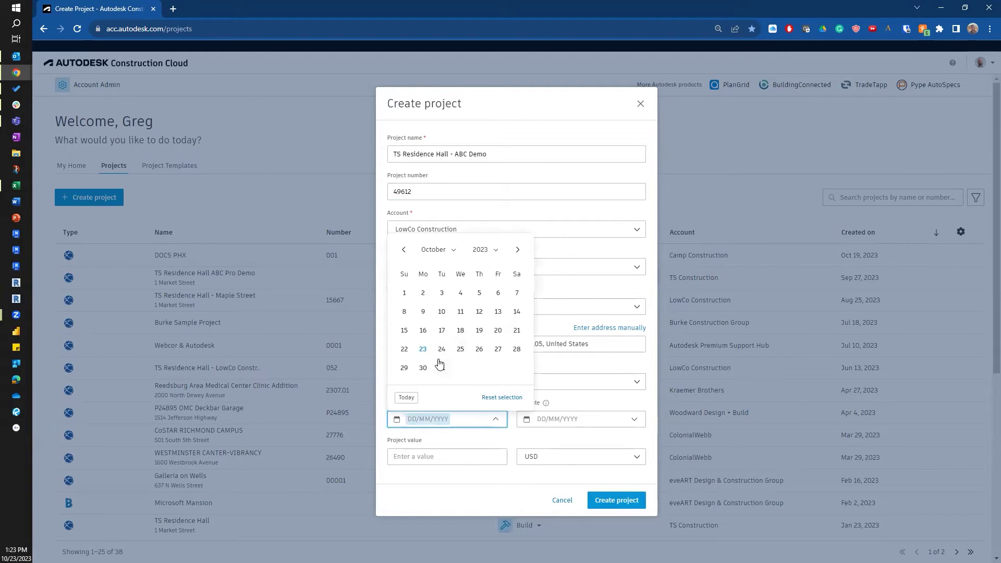
left_click(422, 349)
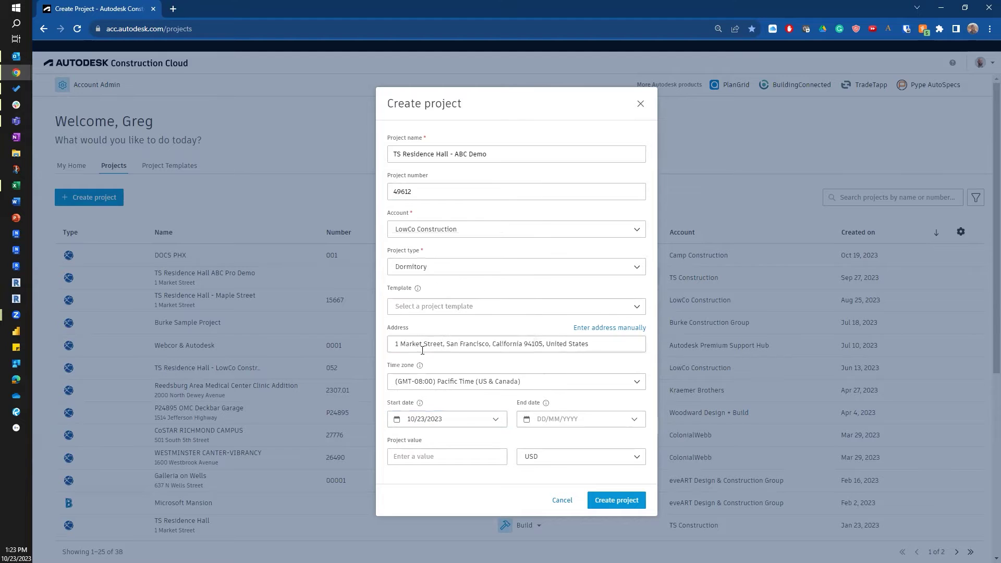
left_click(571, 419)
left_click(647, 249)
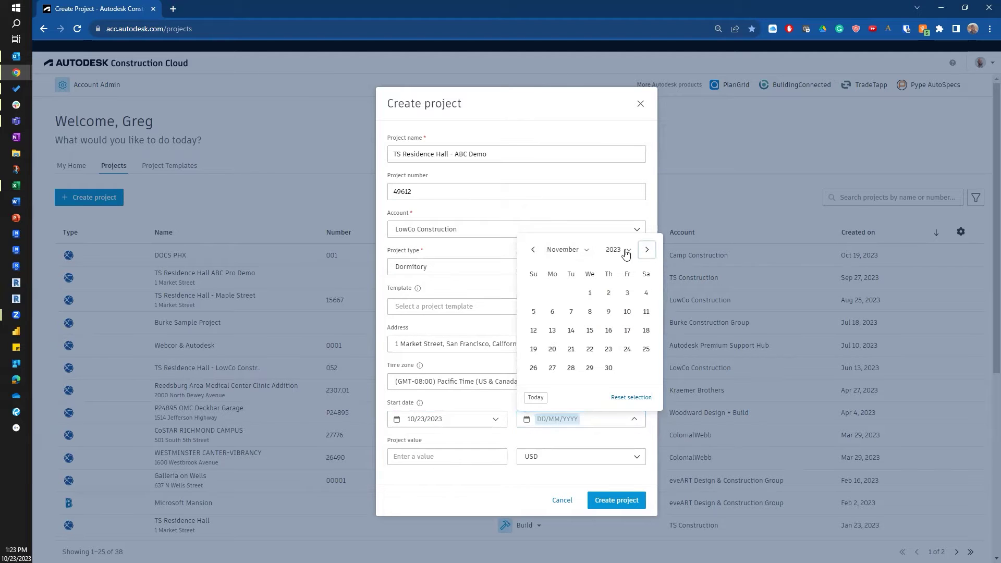
left_click(537, 251)
left_click(620, 250)
left_click(624, 287)
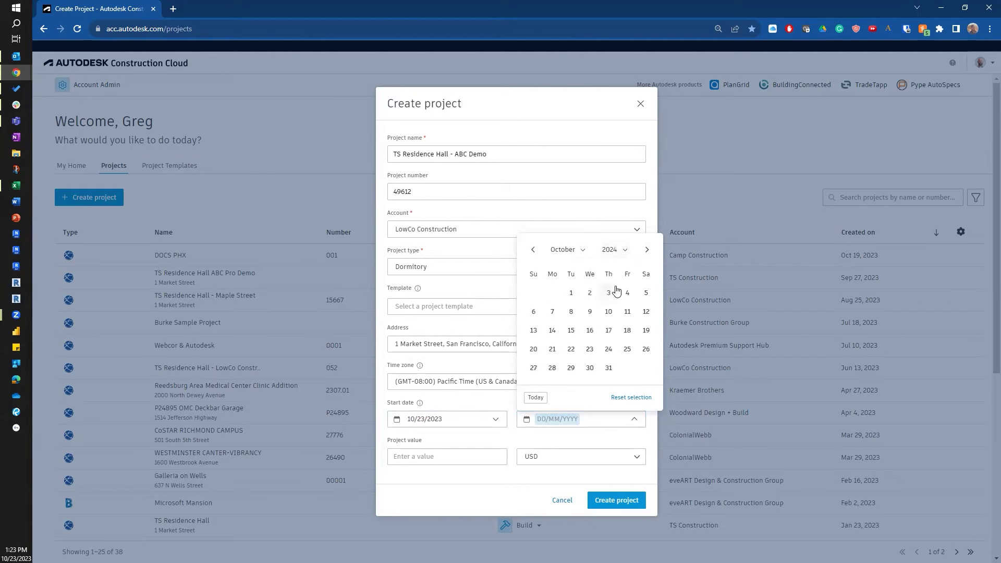
left_click(608, 368)
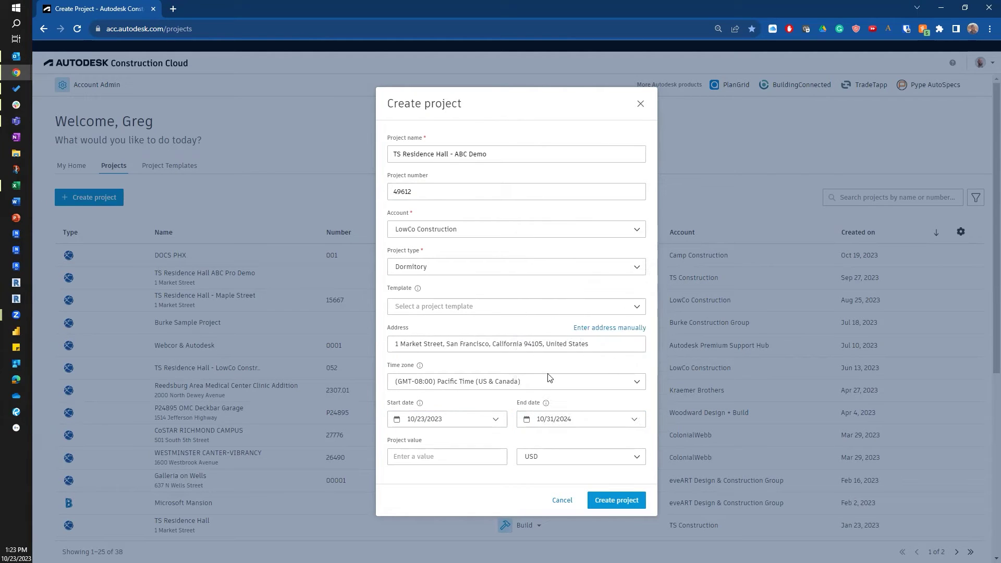
Enter a project value of 50000000 and create the project
left_click(450, 462)
type("50000000")
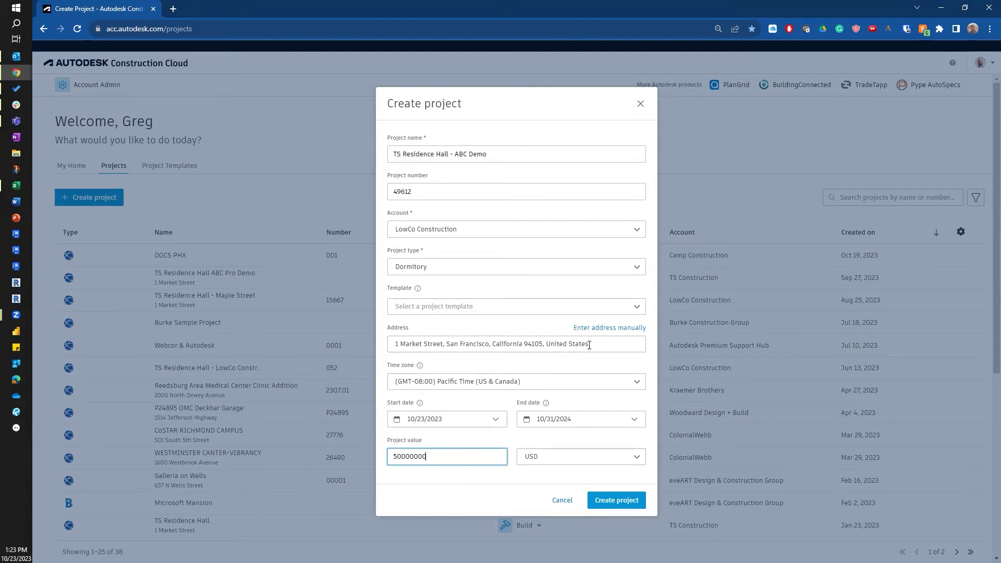
left_click(618, 501)
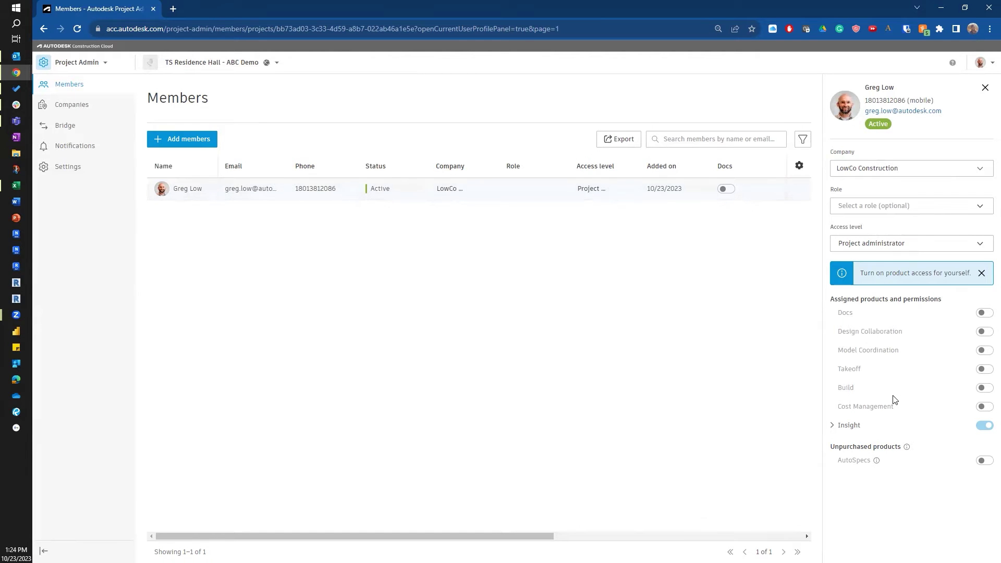
Switch on Docs, Design Collaboration and Model Coordination access for the project administrator
left_click(725, 190)
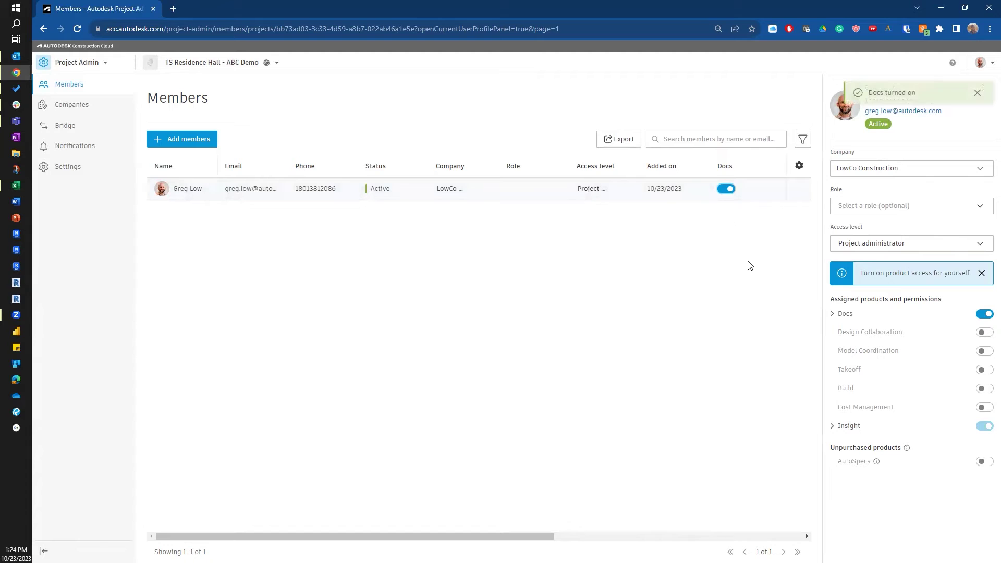
left_click(981, 333)
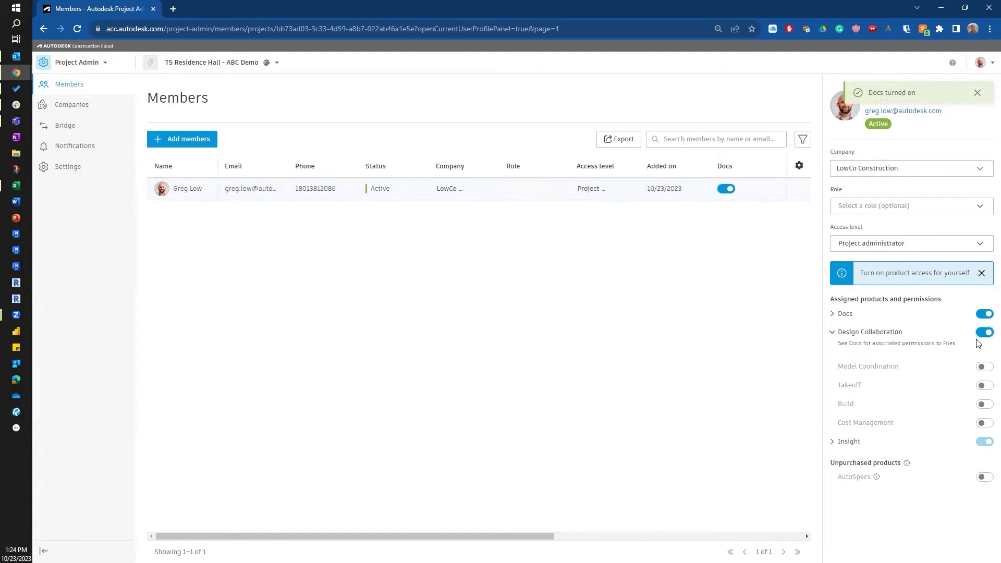
left_click(984, 367)
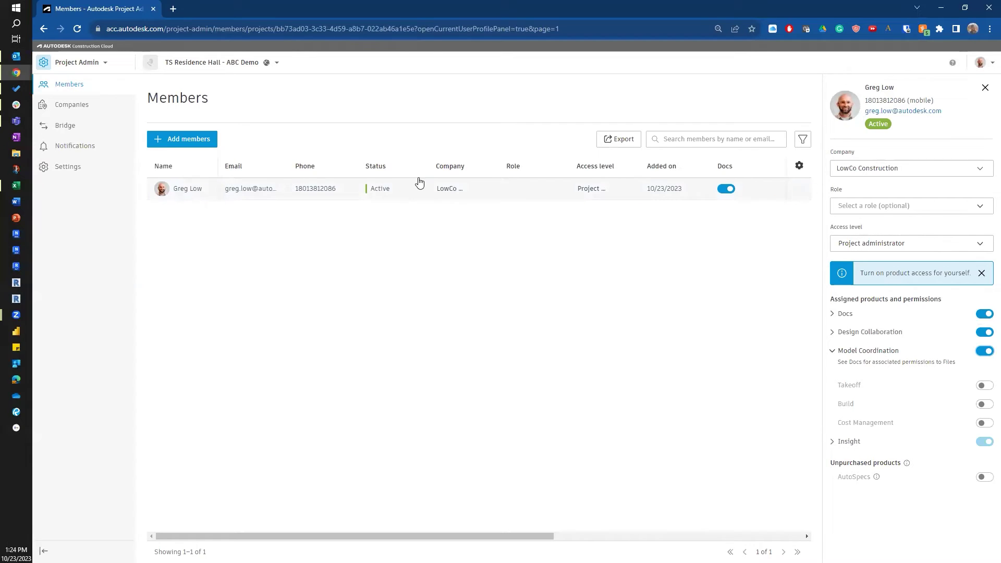
Give the member the BIM Manager role, leaving the access level at Project administrator
left_click(926, 205)
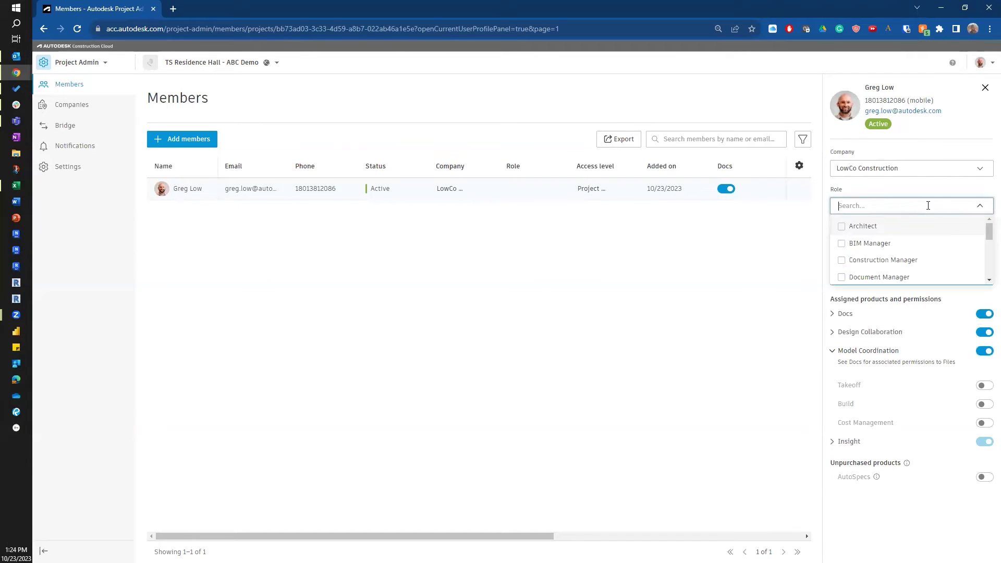
scroll(952, 249, "down", 5)
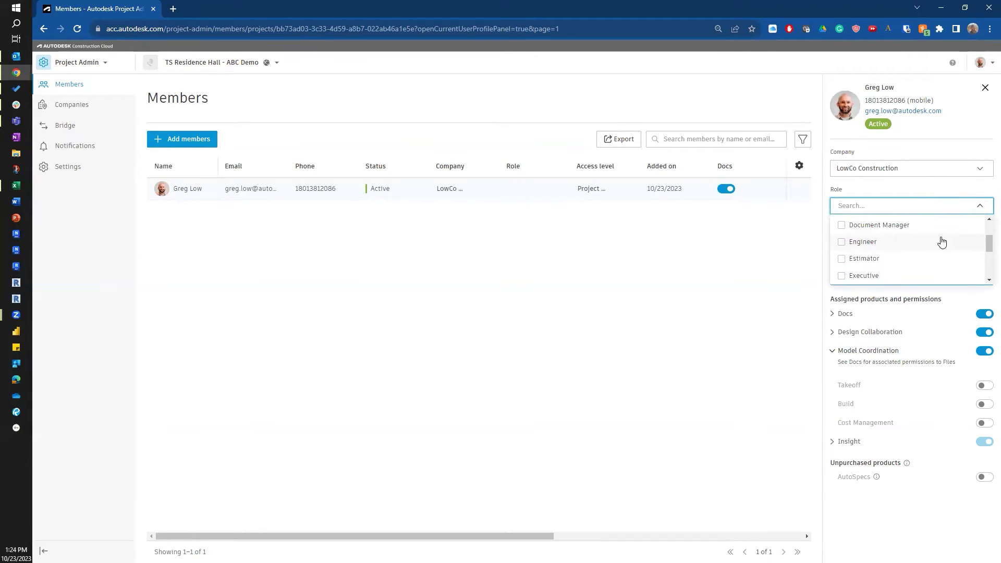
scroll(939, 241, "up", 5)
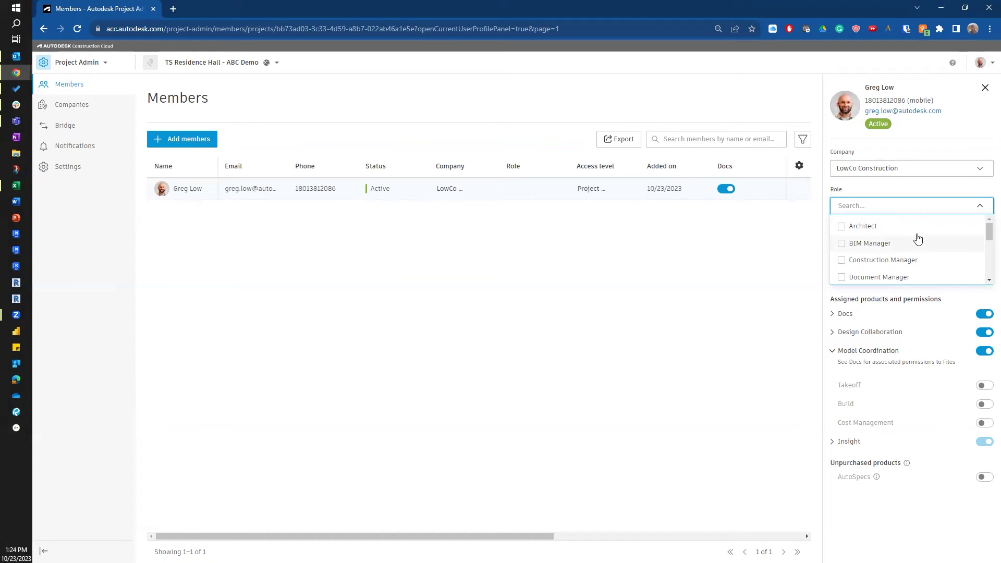
scroll(938, 236, "down", 5)
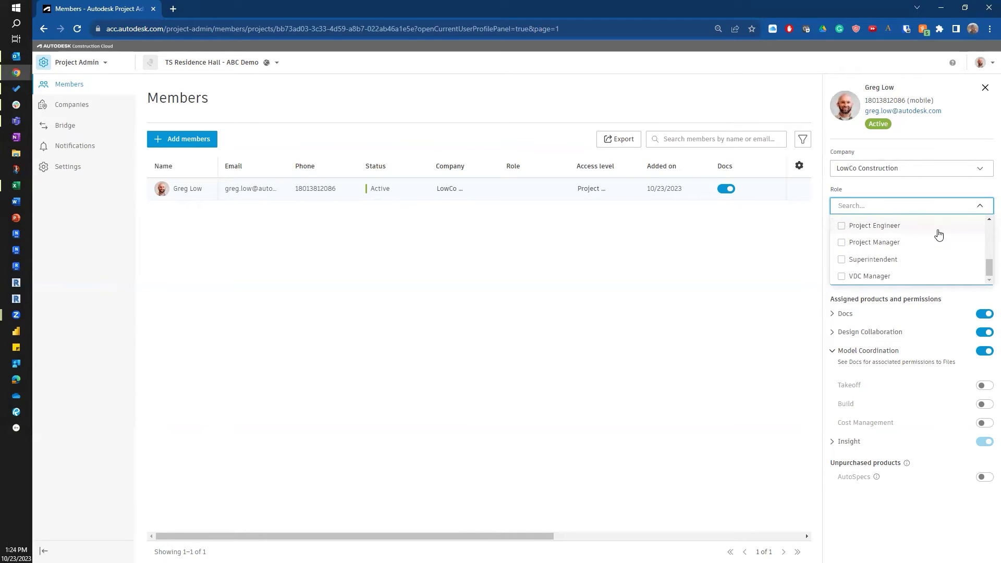
scroll(939, 235, "up", 5)
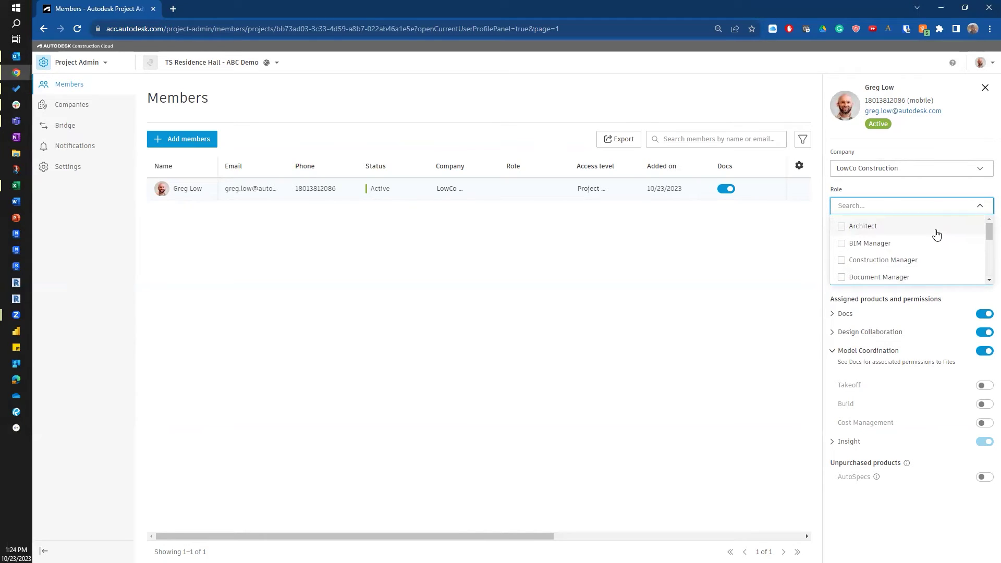
left_click(905, 195)
left_click(880, 205)
left_click(851, 248)
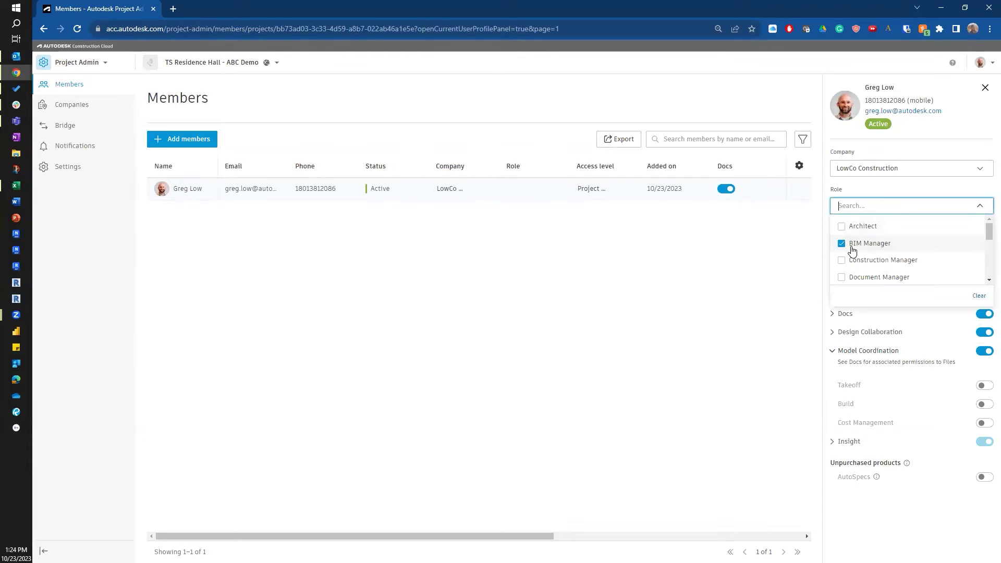
left_click(748, 261)
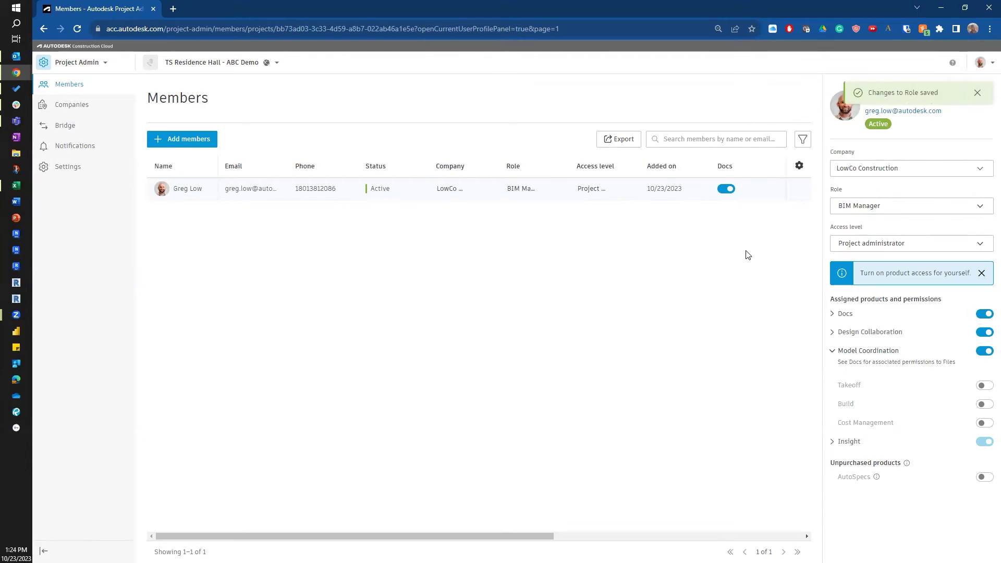
left_click(911, 246)
left_click(928, 221)
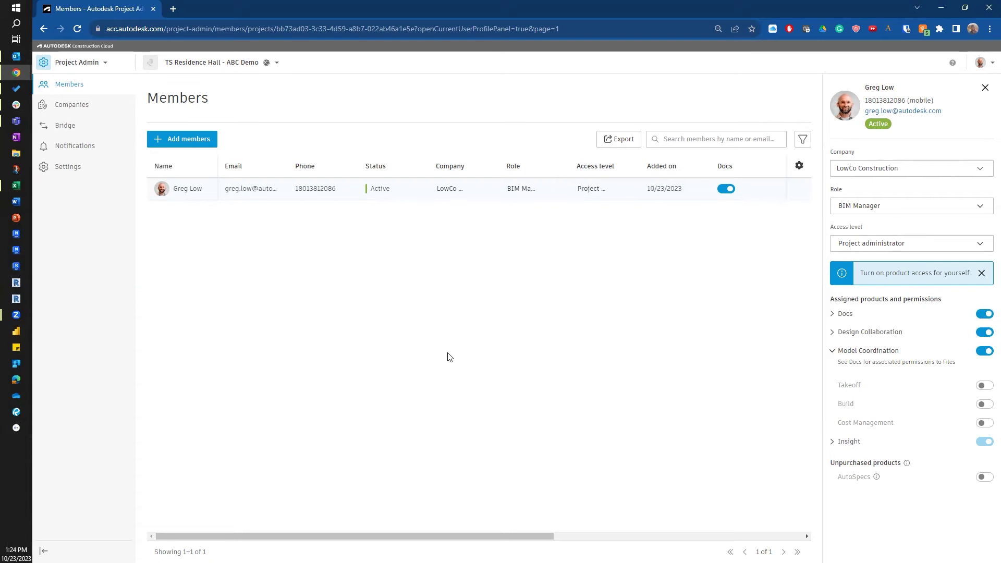
Switch to Docs and add three default-named subfolders under Project Files
left_click(106, 63)
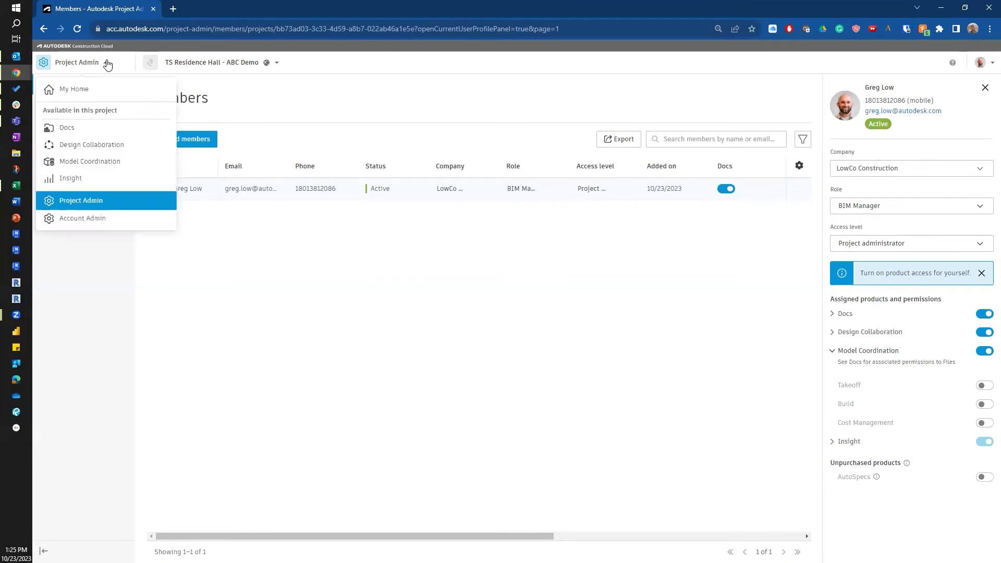
left_click(72, 134)
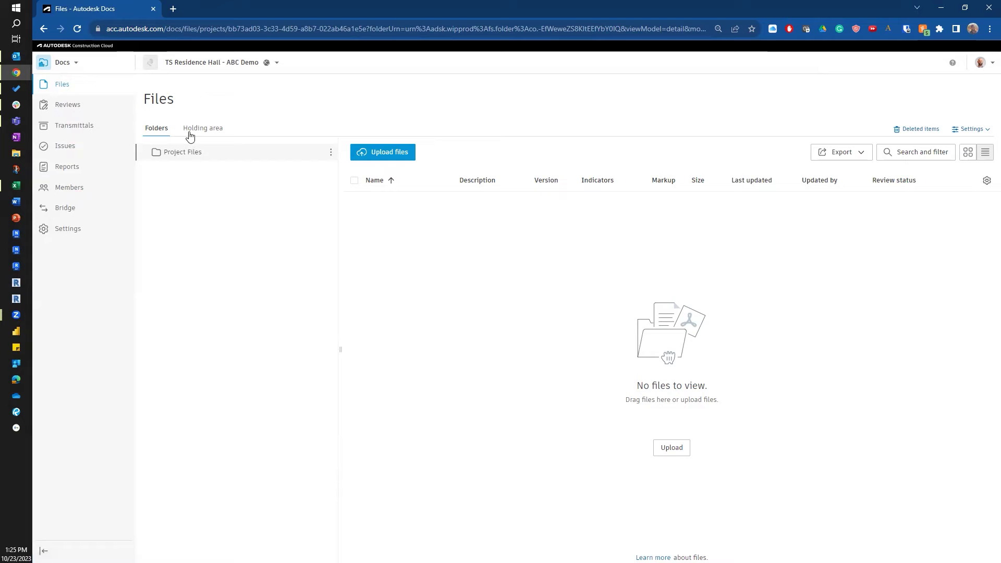
left_click(331, 152)
left_click(315, 169)
left_click(331, 151)
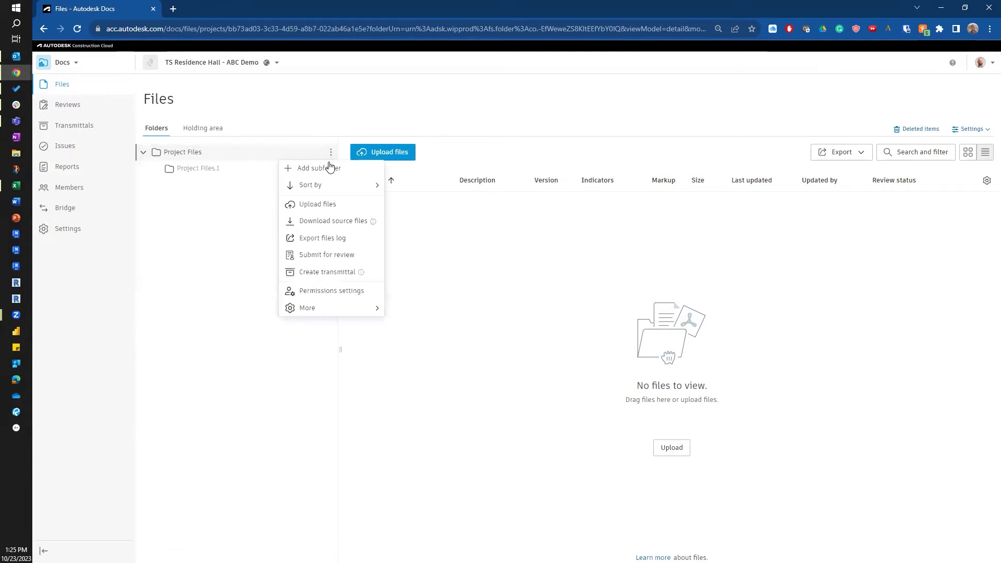
left_click(317, 168)
left_click(331, 152)
left_click(326, 167)
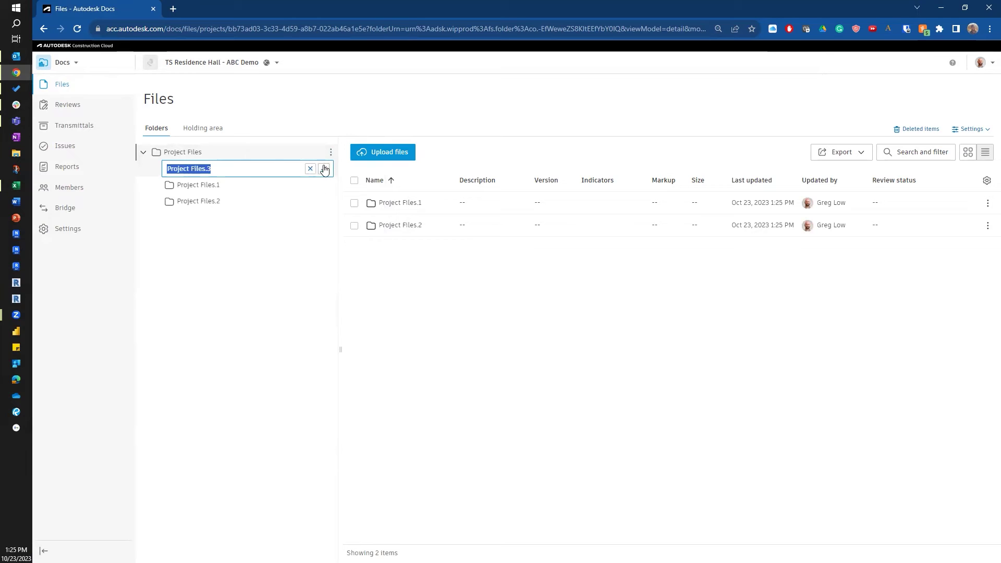
key("Return")
Open the Project Files.1 folder
left_click(331, 152)
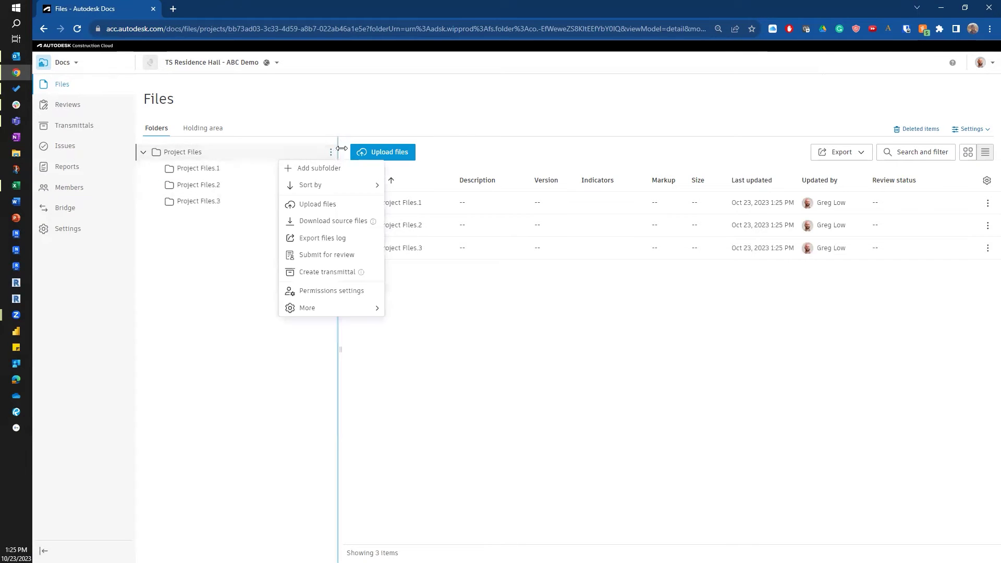
left_click(239, 219)
left_click(237, 172)
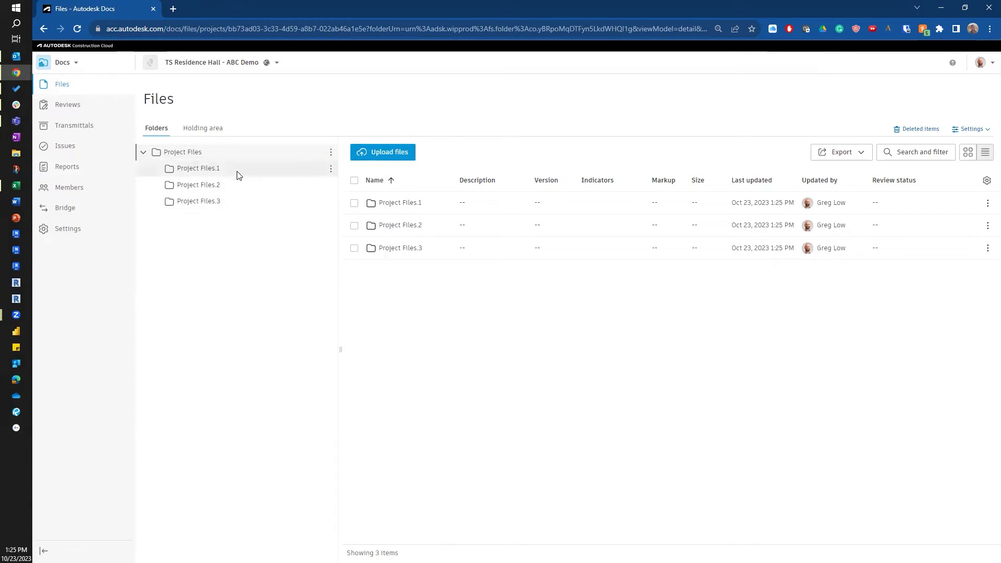
Rename Project Files.1 to '01-Project Management'
left_click(331, 169)
left_click(331, 203)
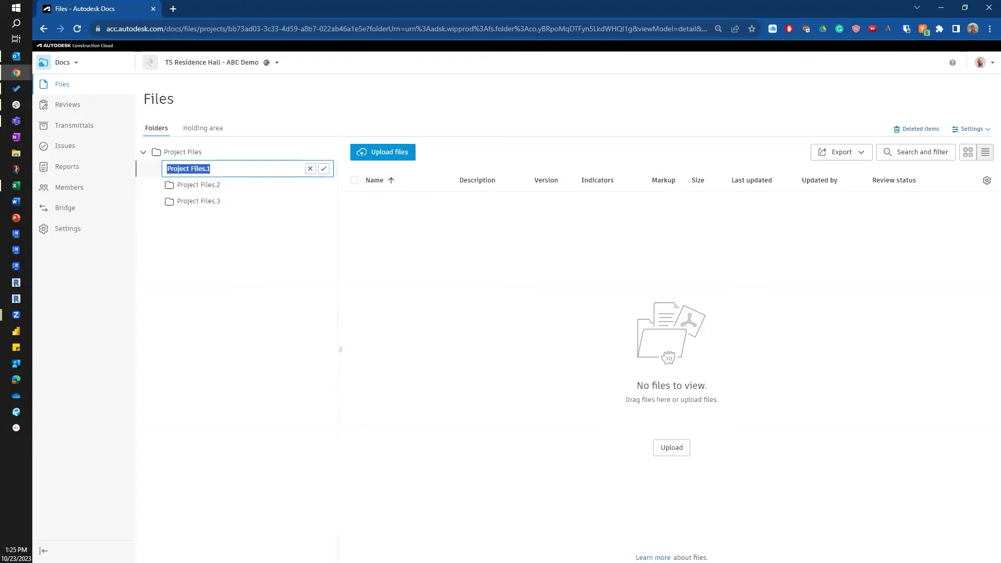
left_click(323, 168)
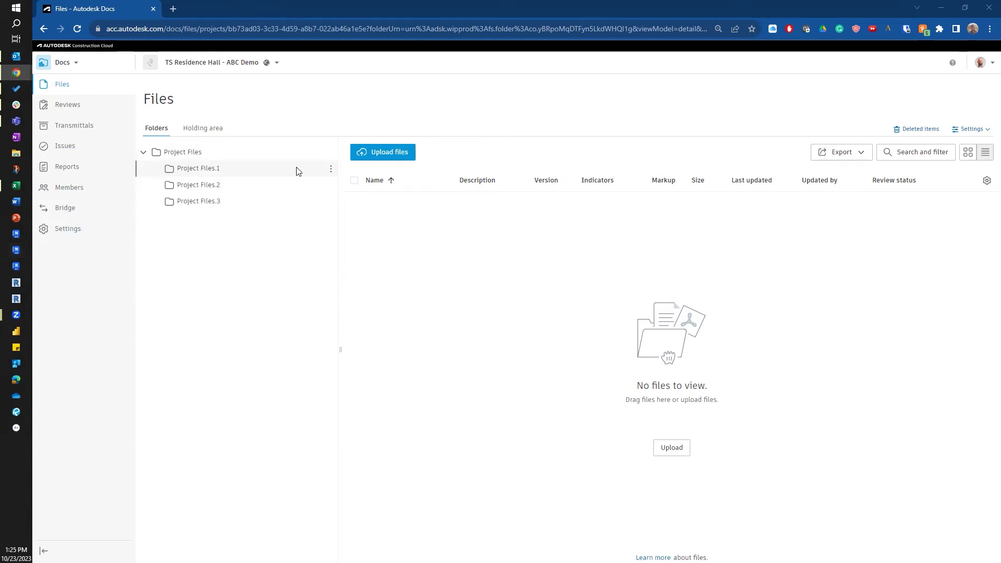
left_click(331, 170)
left_click(318, 201)
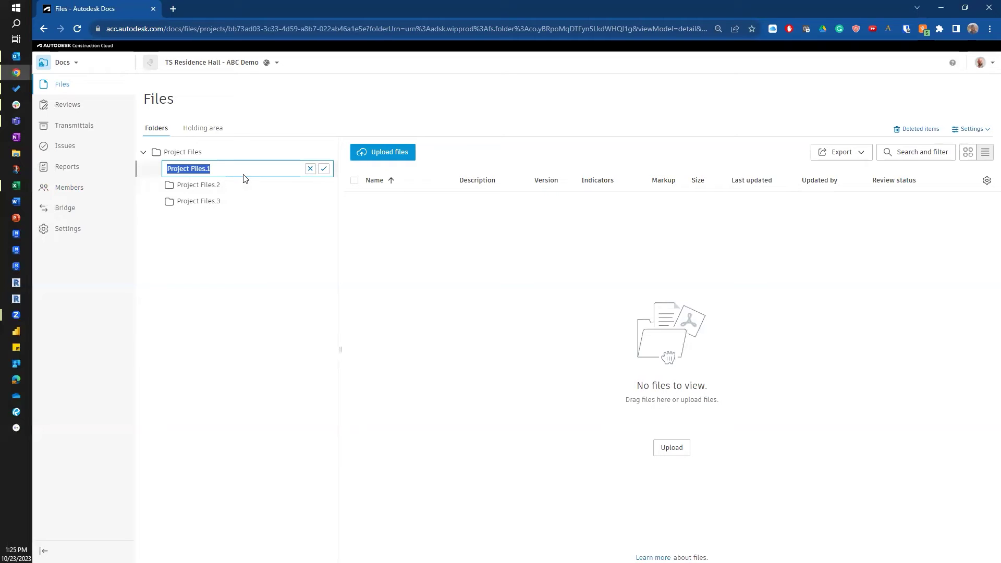
type("01-")
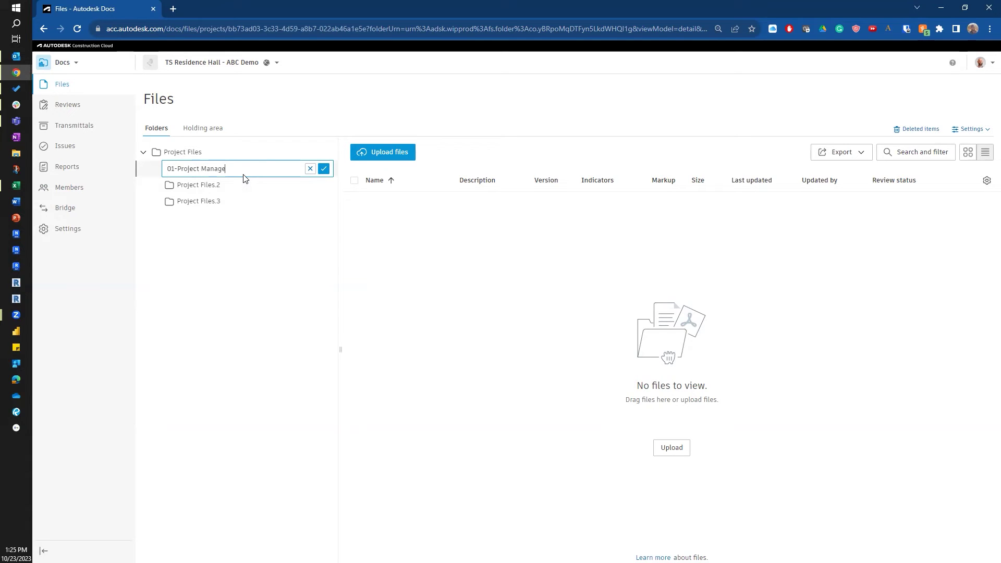
left_click(318, 187)
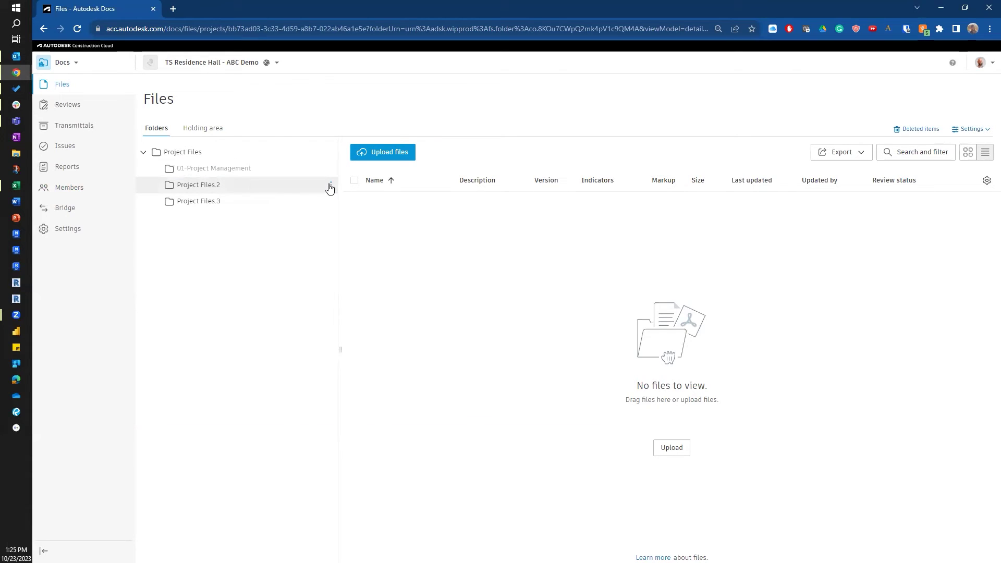
Rename Project Files.2 to '02-VDC'
left_click(330, 185)
left_click(309, 218)
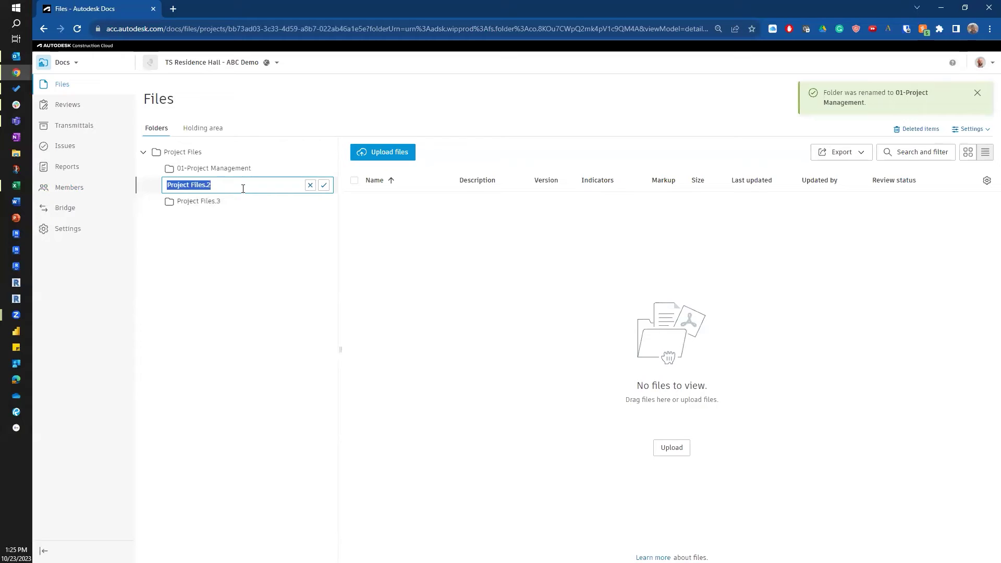
type("02-")
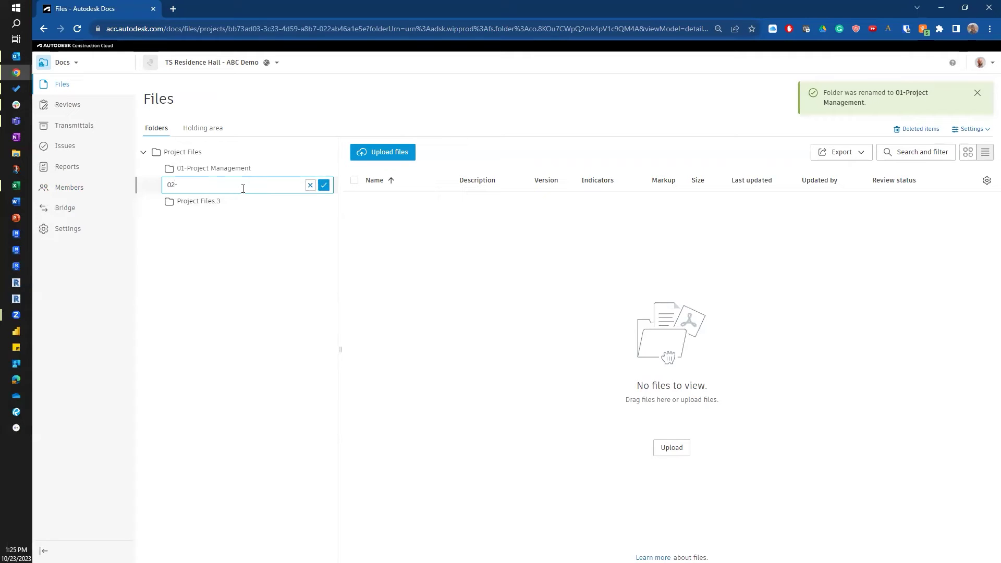
type("VDC")
key("Return")
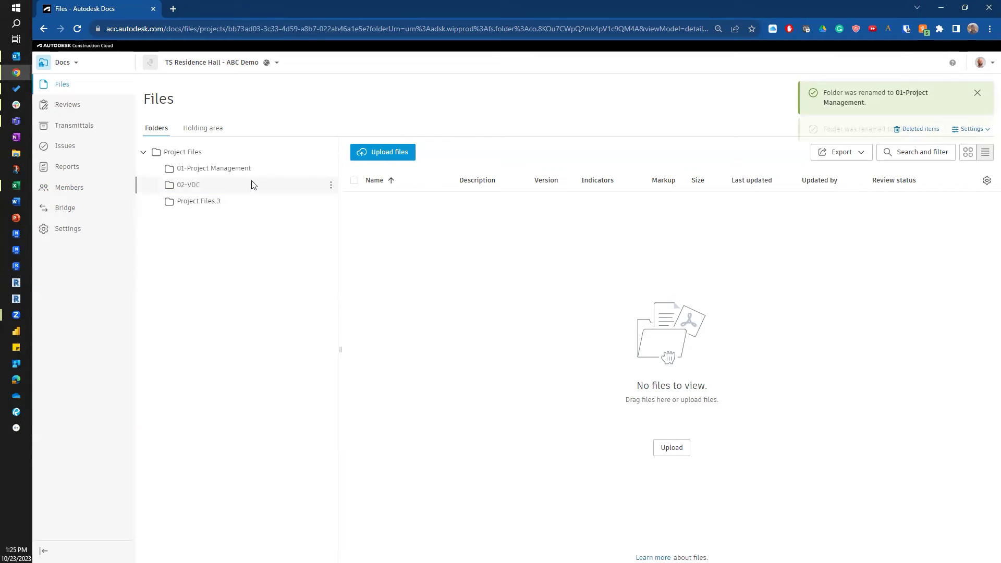
Add subfolders '00-Internal' and '01-Field Models' under 02-VDC
left_click(331, 186)
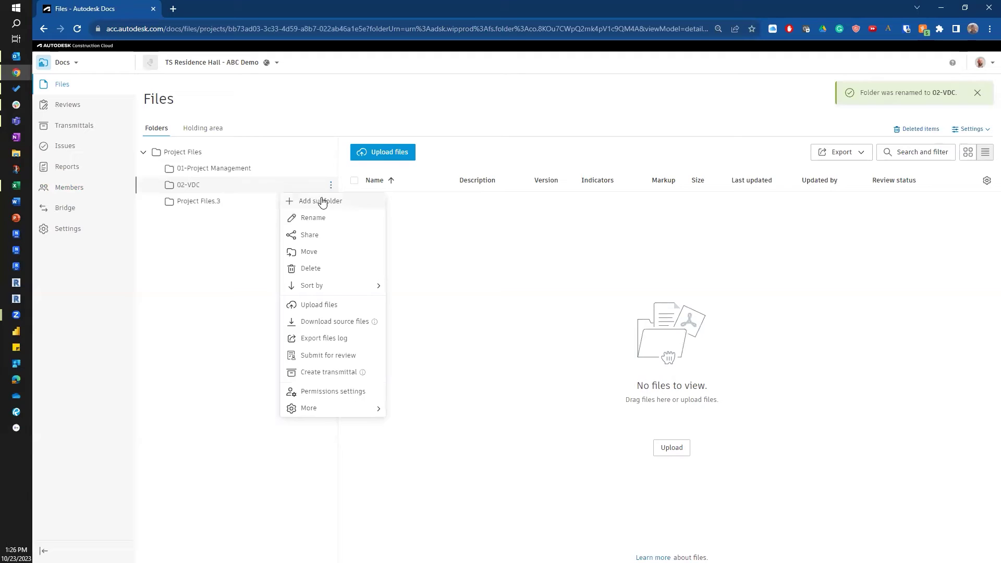
left_click(323, 201)
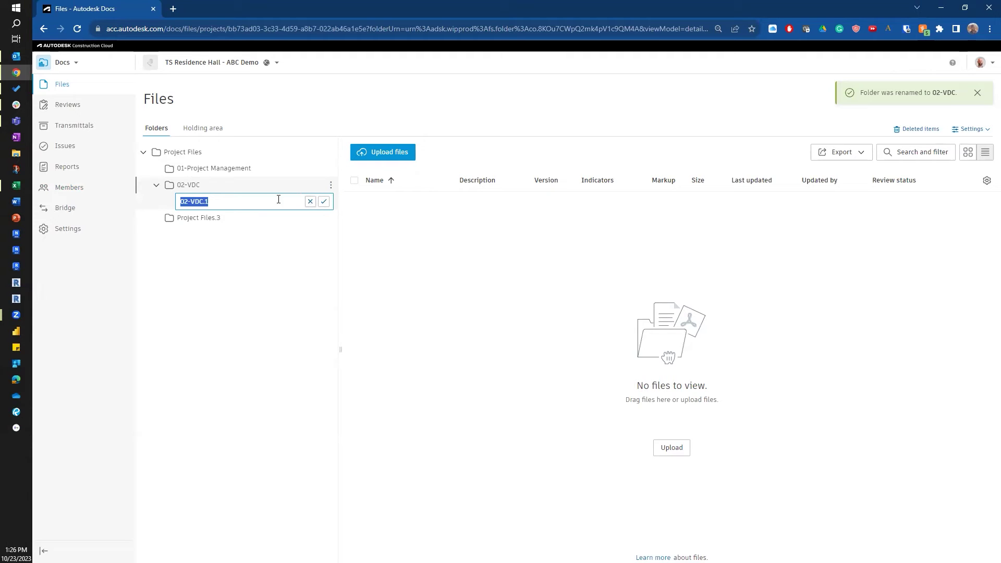
type("00")
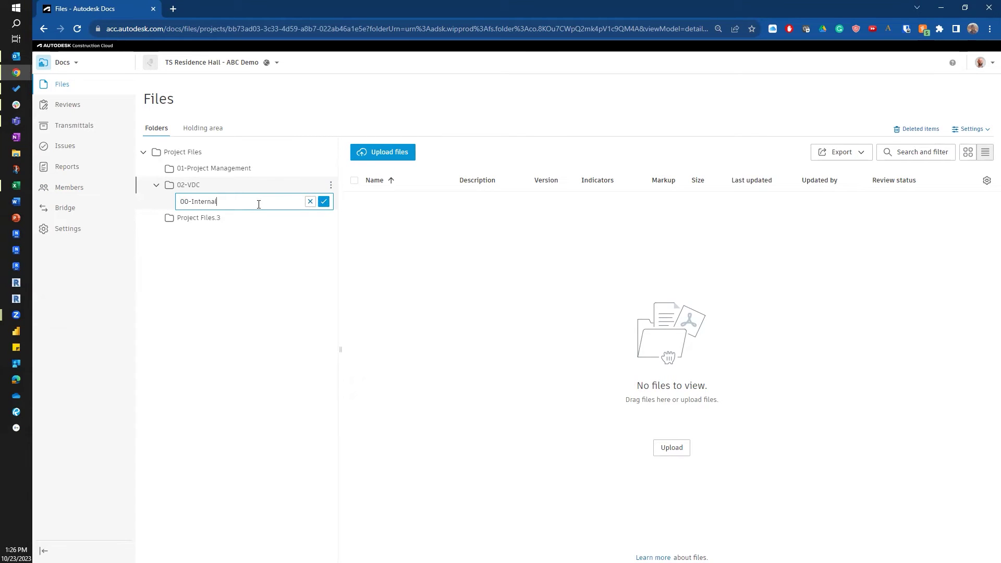
type("-Internal")
key("Return")
left_click(330, 185)
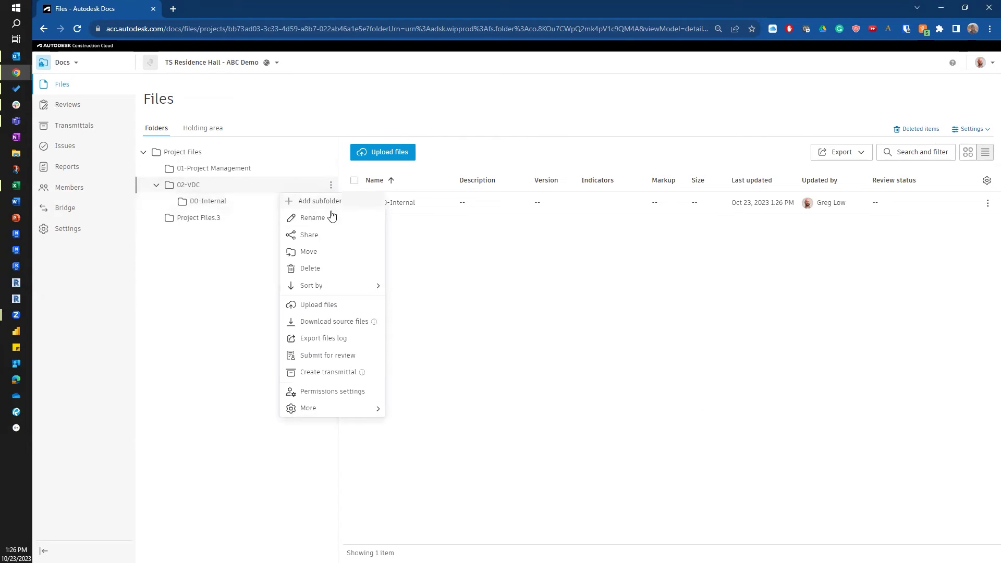
left_click(320, 201)
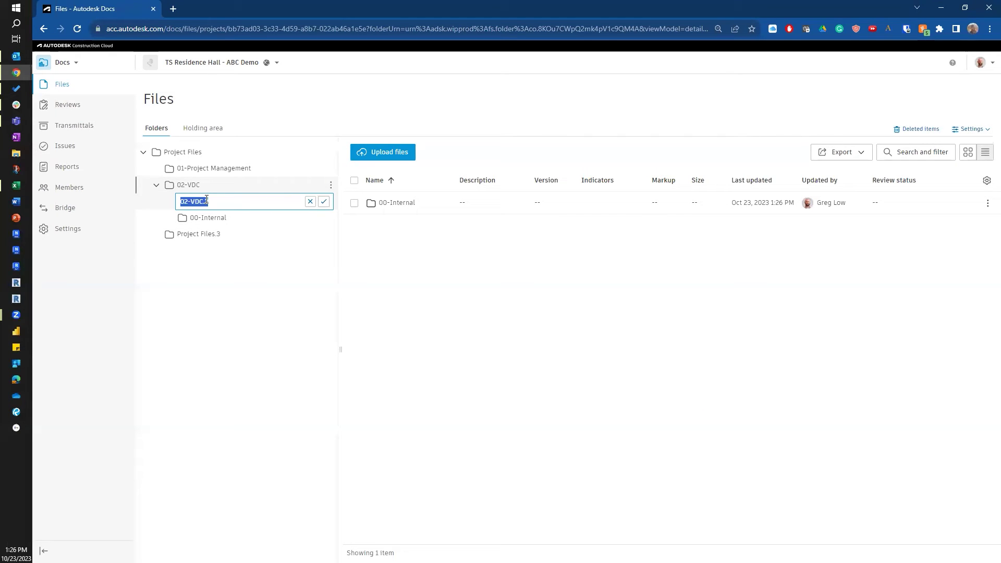
type("01-Field Models")
key("Return")
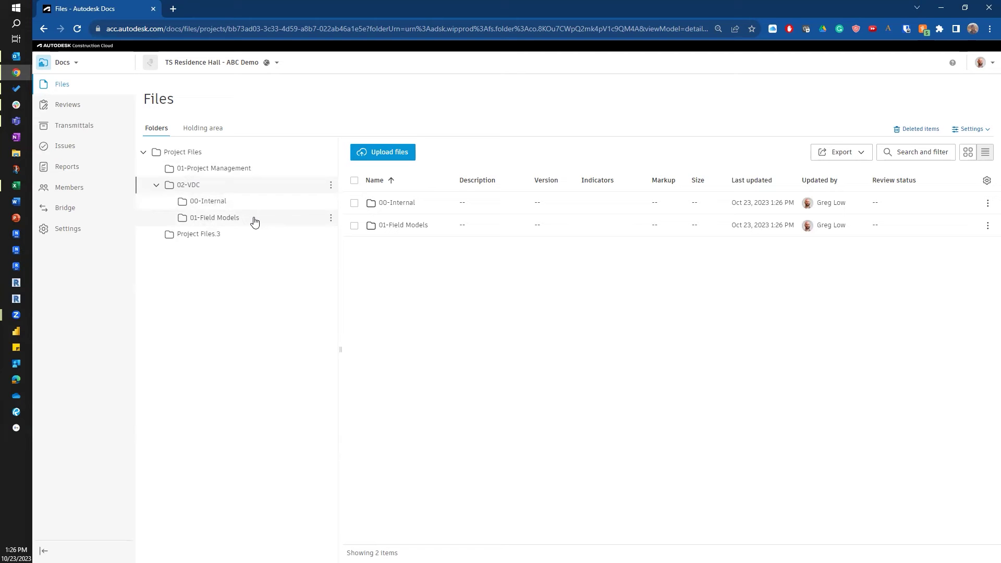
Add a third 02-VDC subfolder and type the name '02-Coord. Models'
left_click(331, 185)
left_click(318, 203)
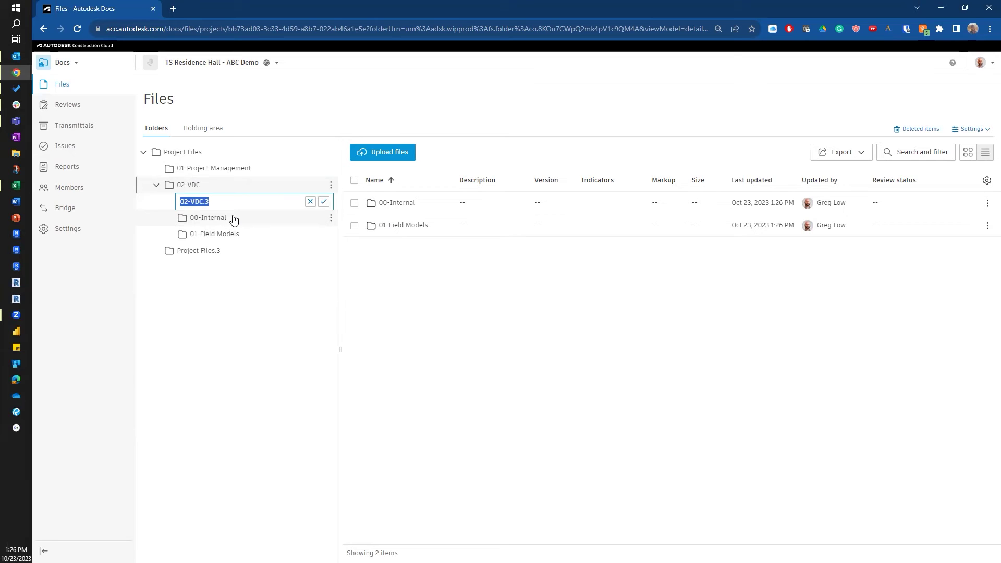
type("02-Coord. Models")
Confirm the new folder name '02-Coord. Models'
left_click(324, 201)
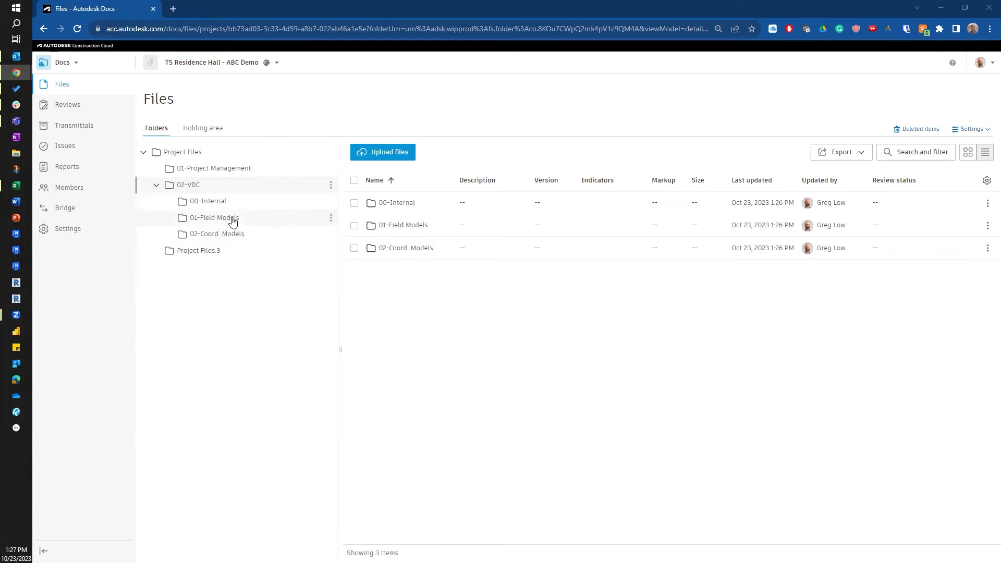
Add two subfolders inside 02-Coord. Models, naming the first '01-Design'
left_click(222, 239)
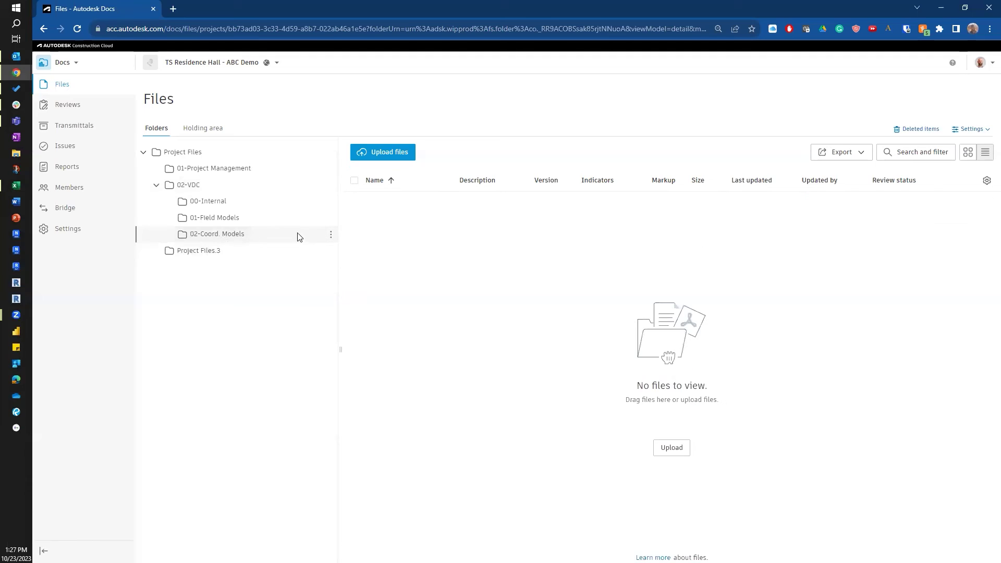
left_click(331, 234)
left_click(336, 251)
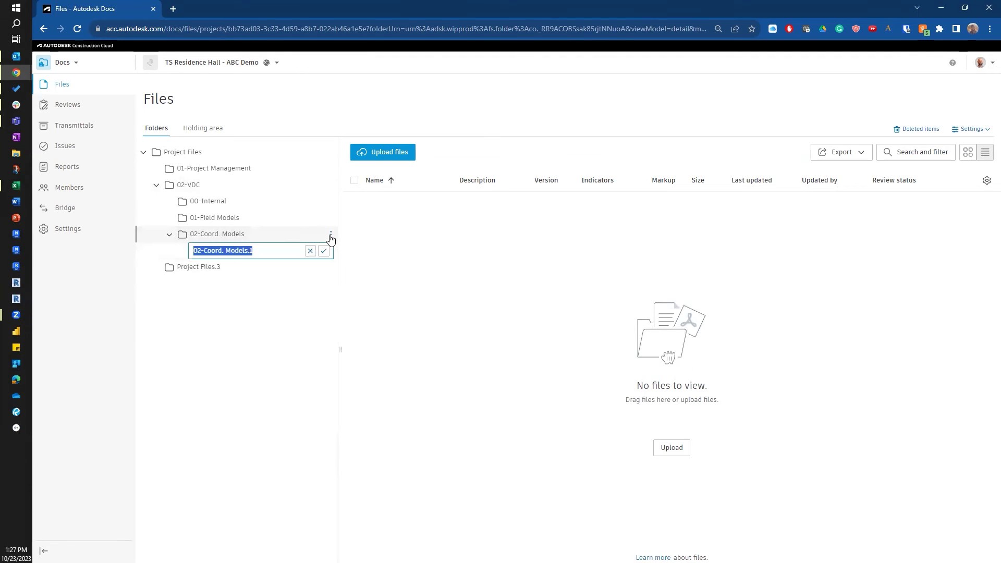
left_click(330, 234)
left_click(271, 248)
type("01-Design")
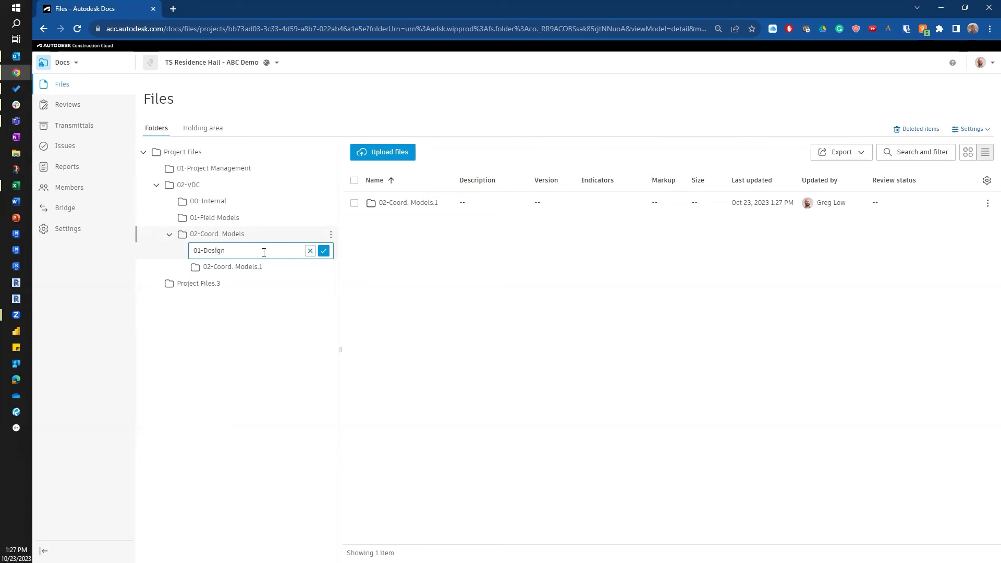
left_click(324, 251)
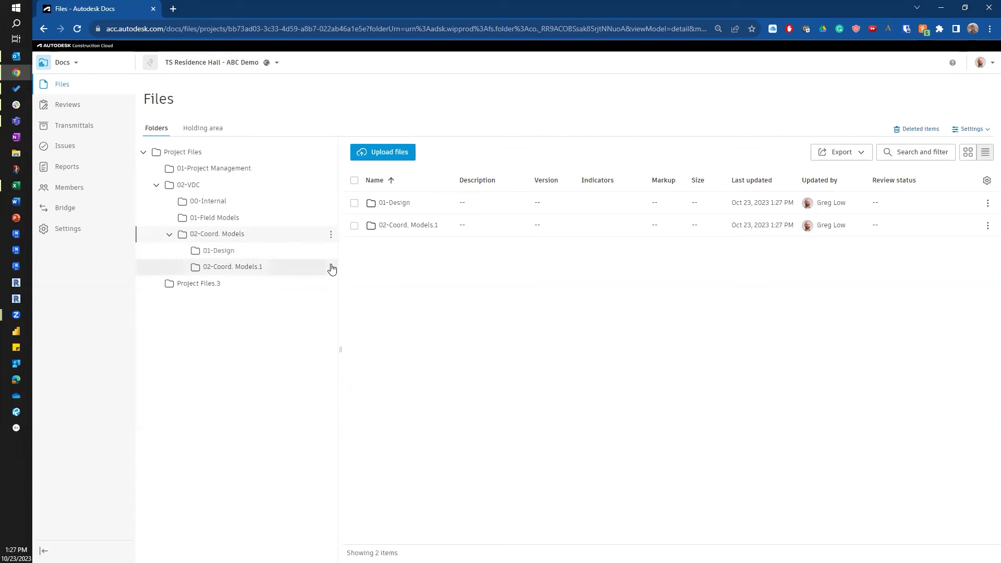
Rename the 02-Coord. Models.1 folder to '02-Trade'
left_click(330, 266)
left_click(292, 295)
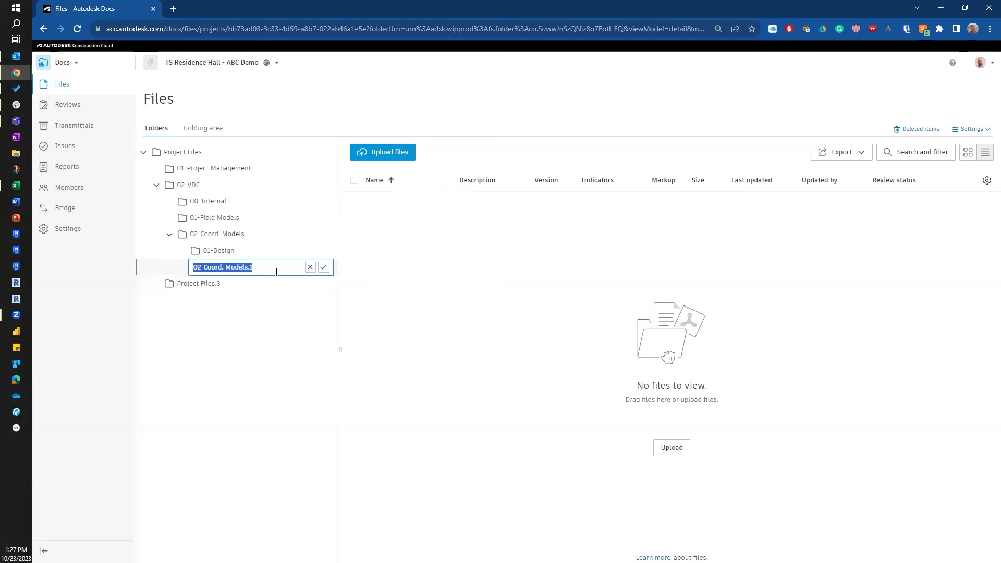
type("02-Trade")
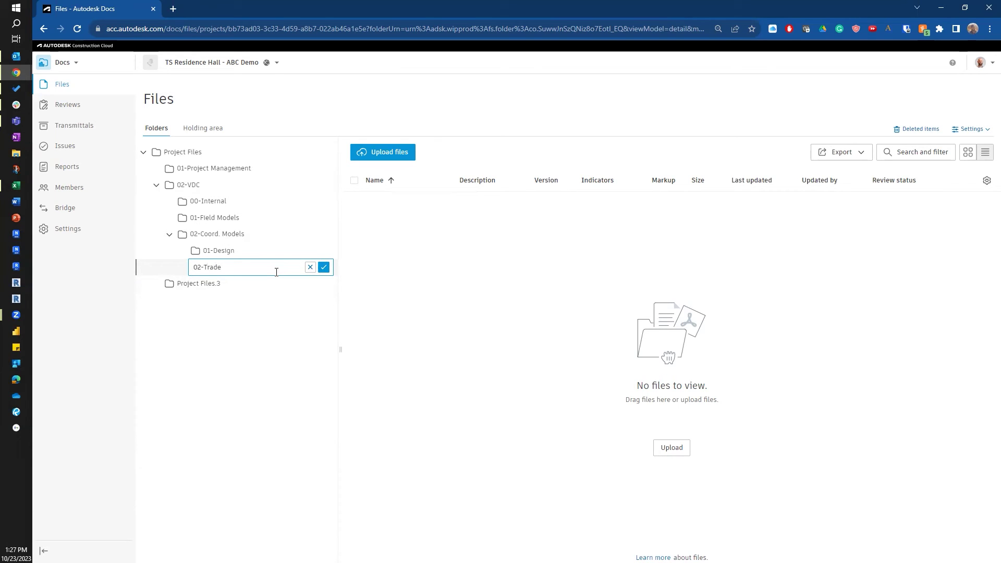
key("Return")
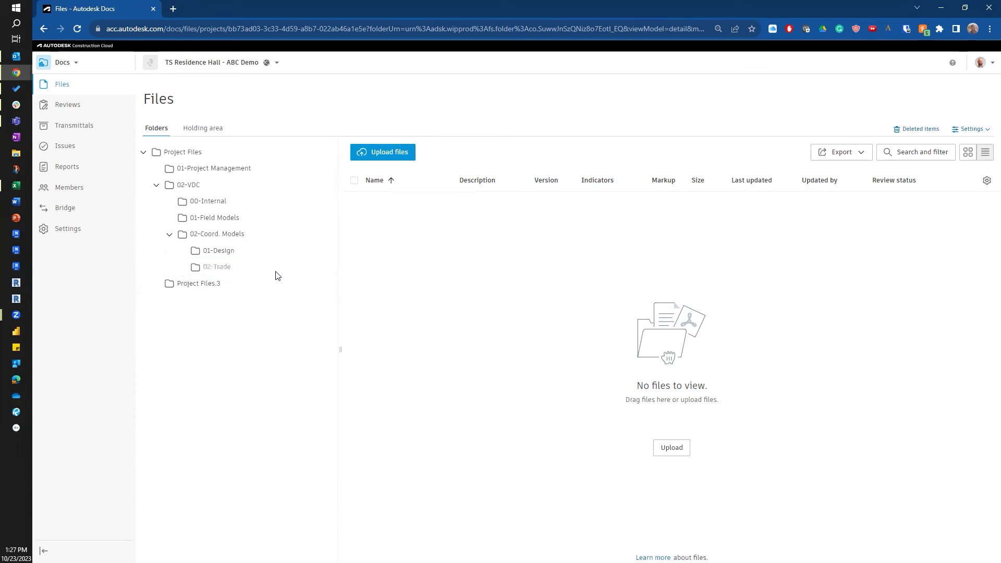
Add a '03-Shared' subfolder under 02-VDC, then open 01-Design
left_click(330, 185)
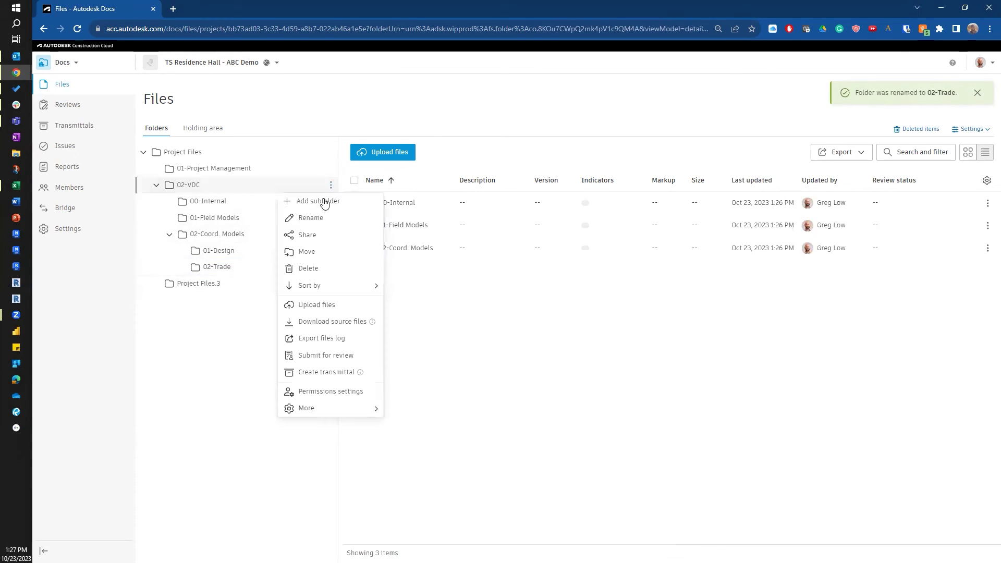
left_click(325, 200)
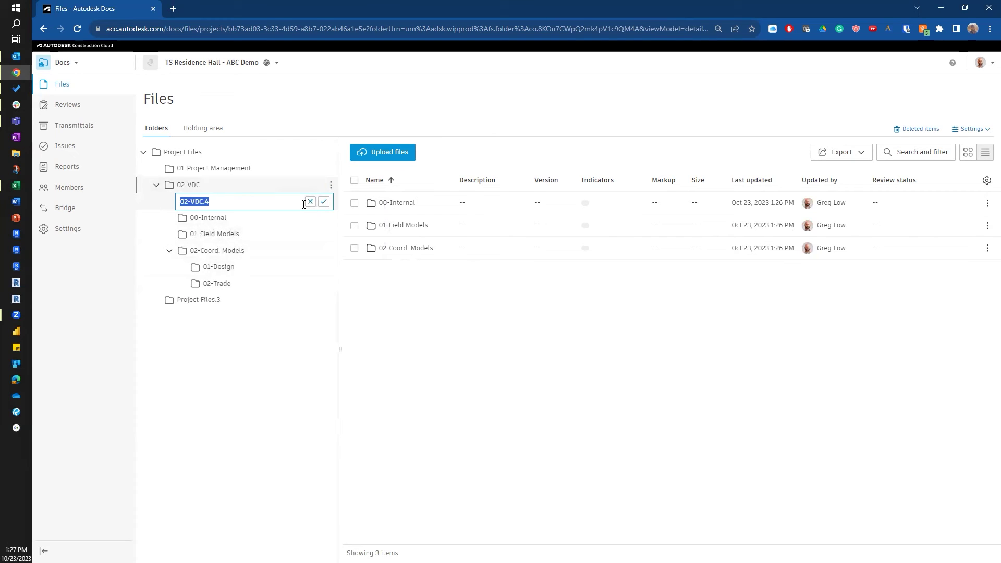
type("03-Shared")
key("Return")
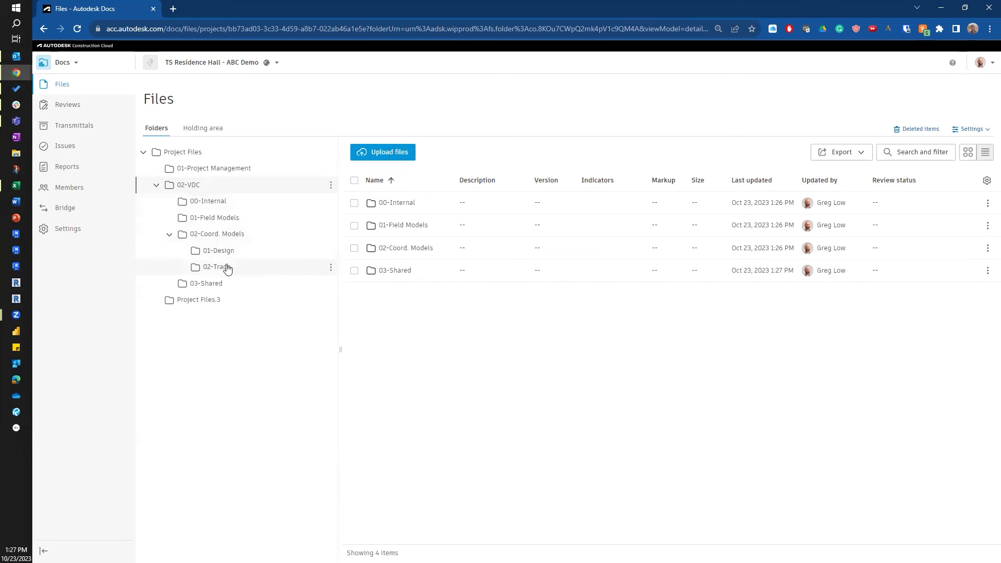
left_click(252, 259)
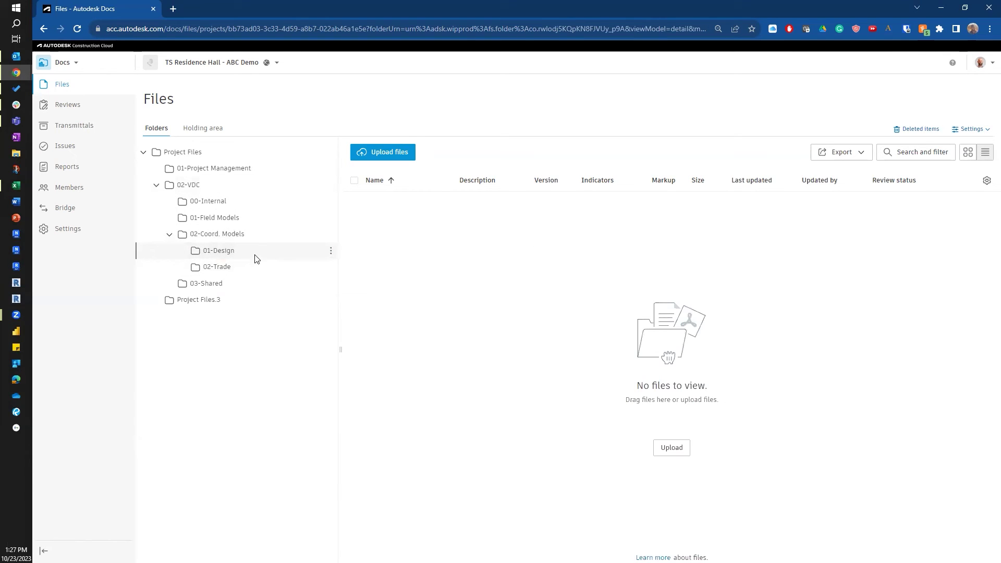
Add four subfolders inside 01-Design, naming the first '00-Civil'
left_click(331, 250)
left_click(323, 270)
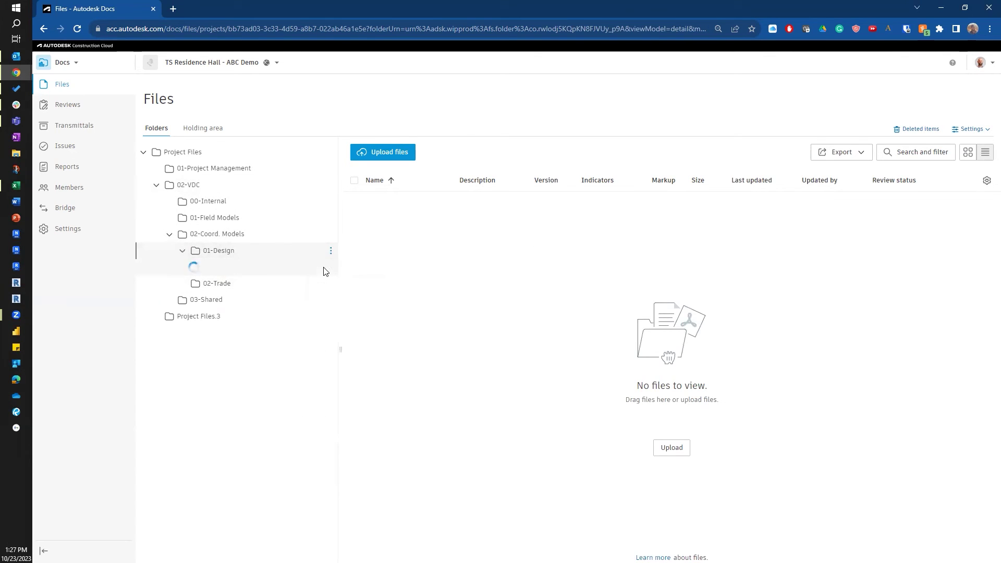
left_click(330, 251)
left_click(323, 266)
left_click(331, 251)
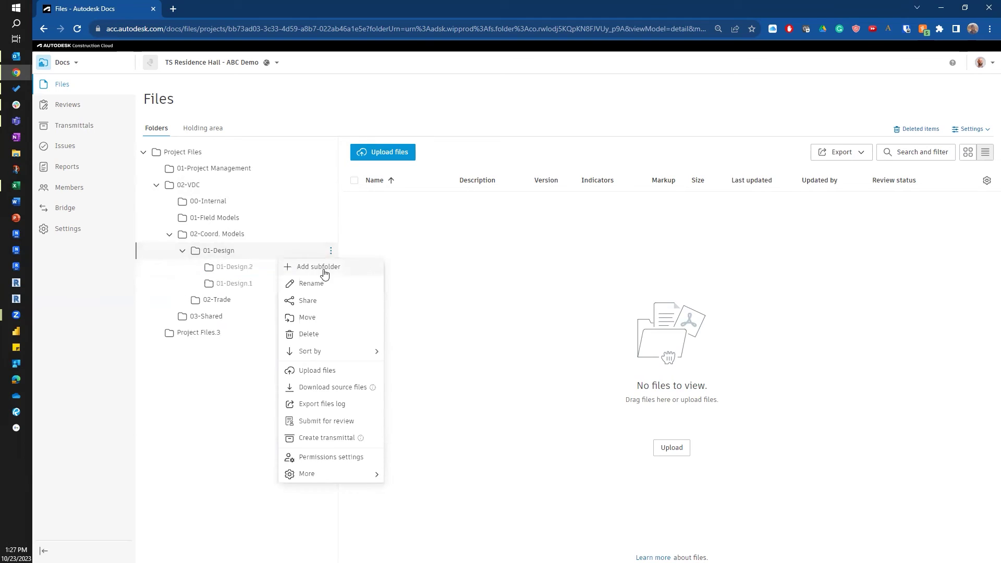
left_click(324, 268)
left_click(330, 251)
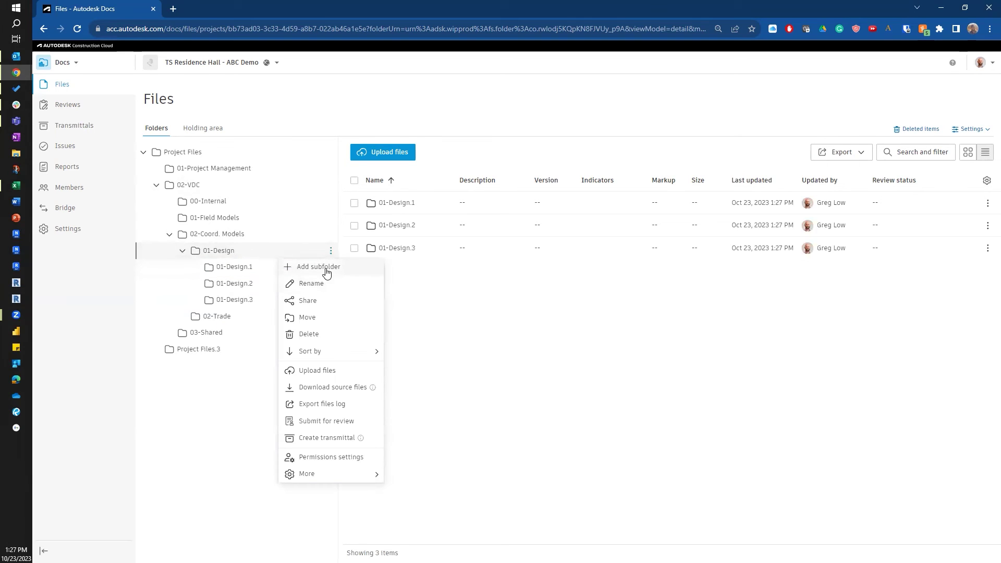
left_click(325, 268)
type("00-Civil")
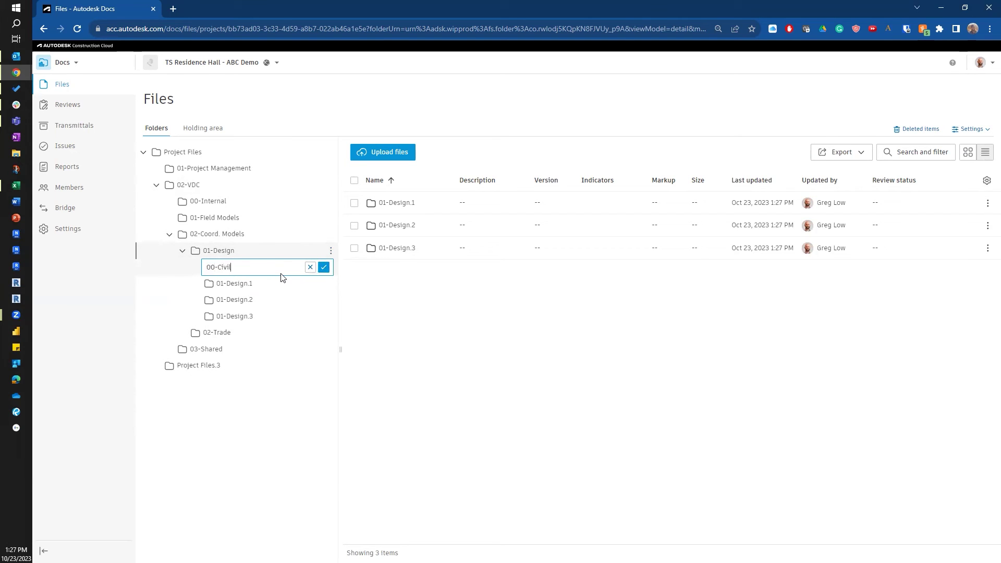
key("Return")
Rename 01-Design.1 and 01-Design.2 to '01-Arch' and '02-Struct'
left_click(331, 283)
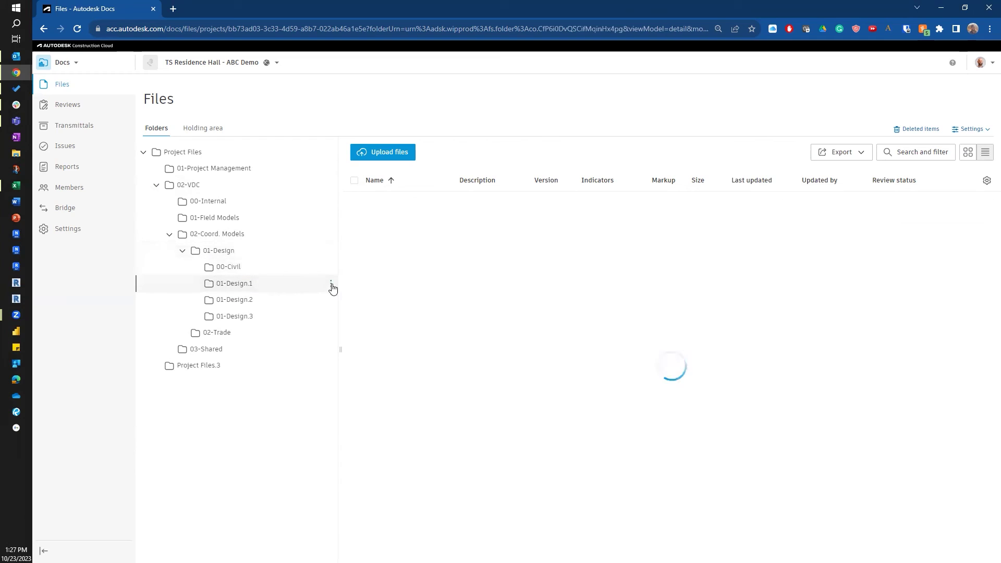
left_click(315, 313)
type("01-Arch")
key("Return")
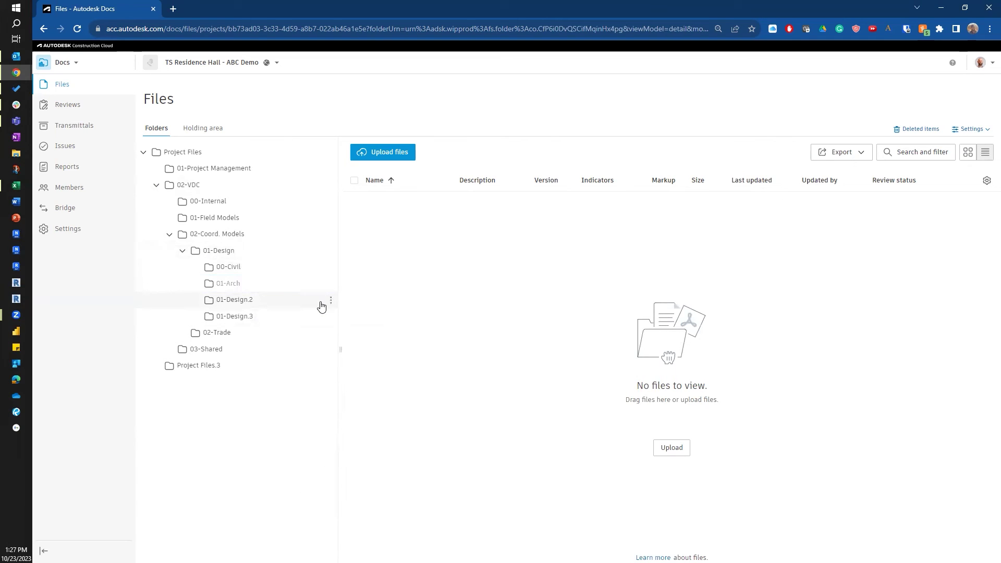
left_click(331, 300)
left_click(306, 332)
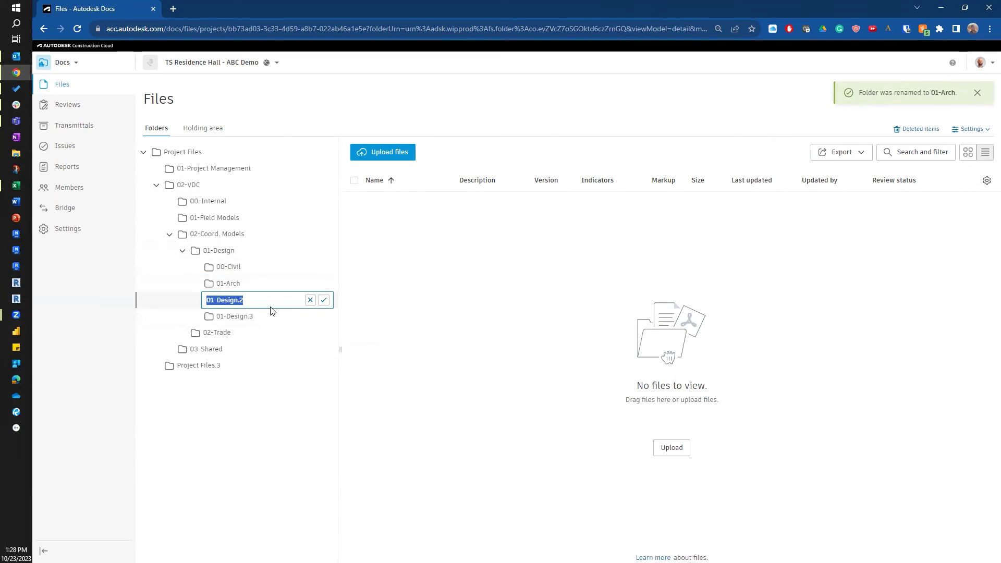
type("02-Struct")
key("Return")
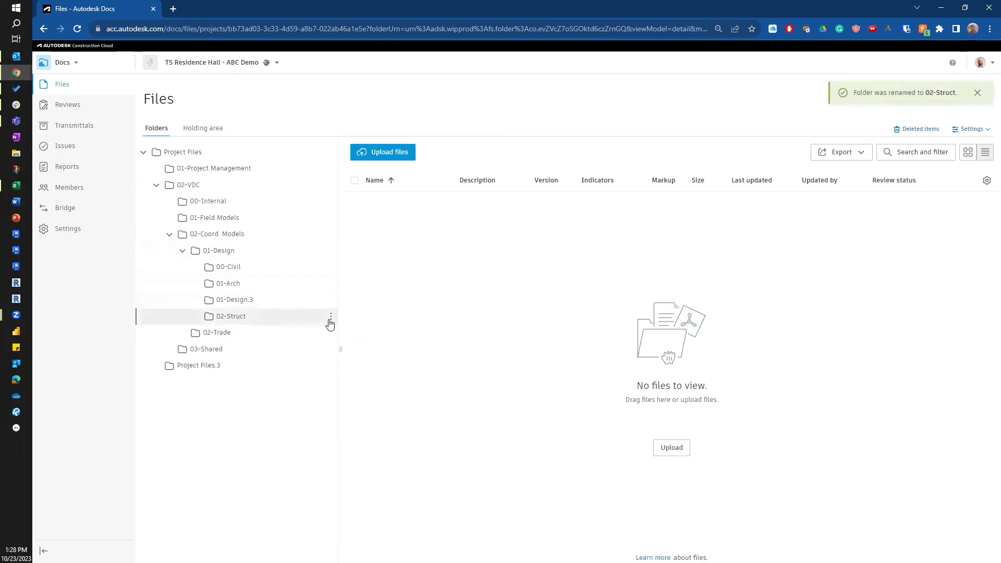
Cancel a stray subfolder under 02-Struct and rename 01-Design.3 to '03-Mech'
left_click(331, 315)
left_click(288, 329)
left_click(310, 333)
left_click(330, 316)
left_click(297, 299)
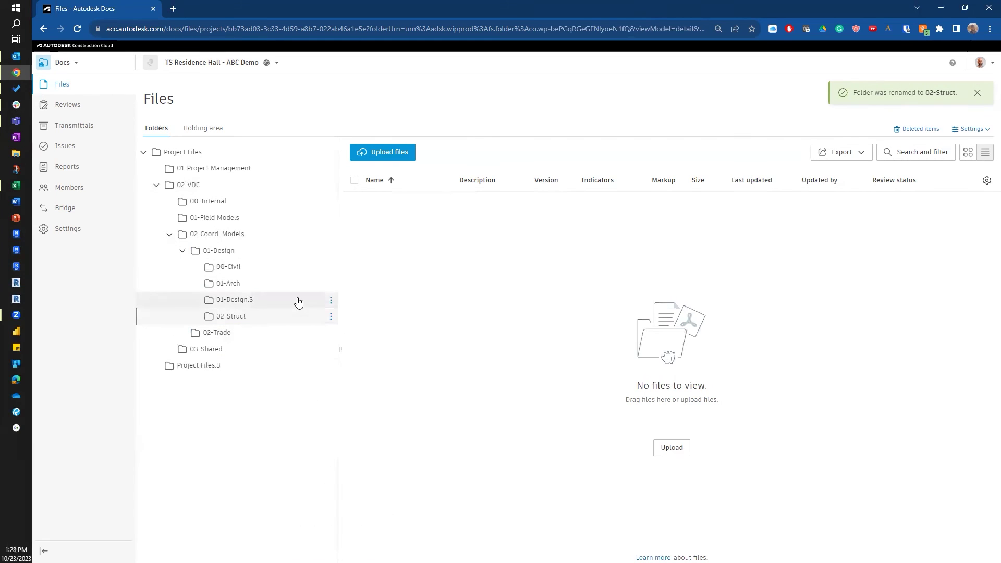
left_click(331, 299)
left_click(301, 330)
type("03-")
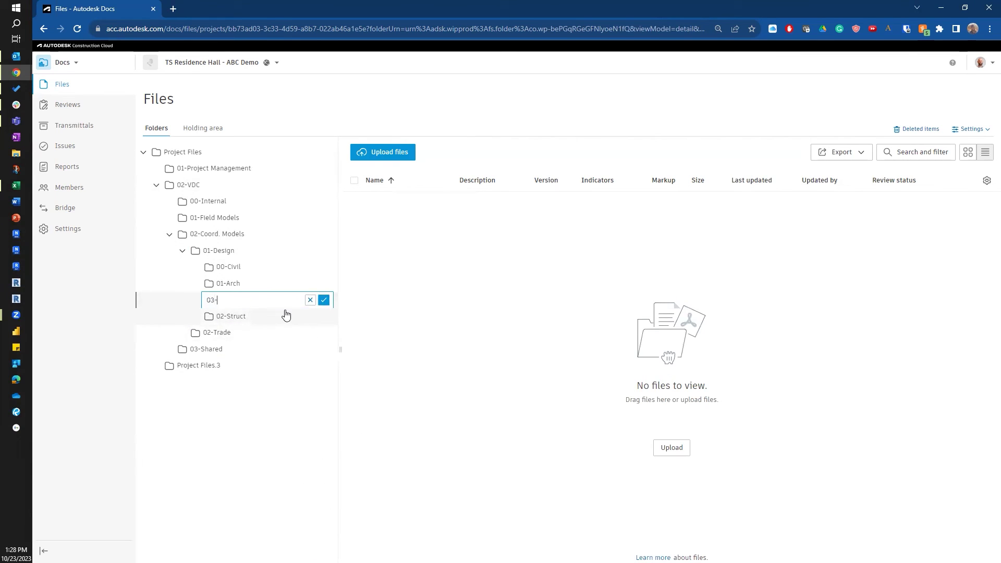
type("Mech")
key("Return")
Add subfolders '04-Elect' and '05-Copy Trade Models' under 01-Design
left_click(330, 250)
left_click(289, 263)
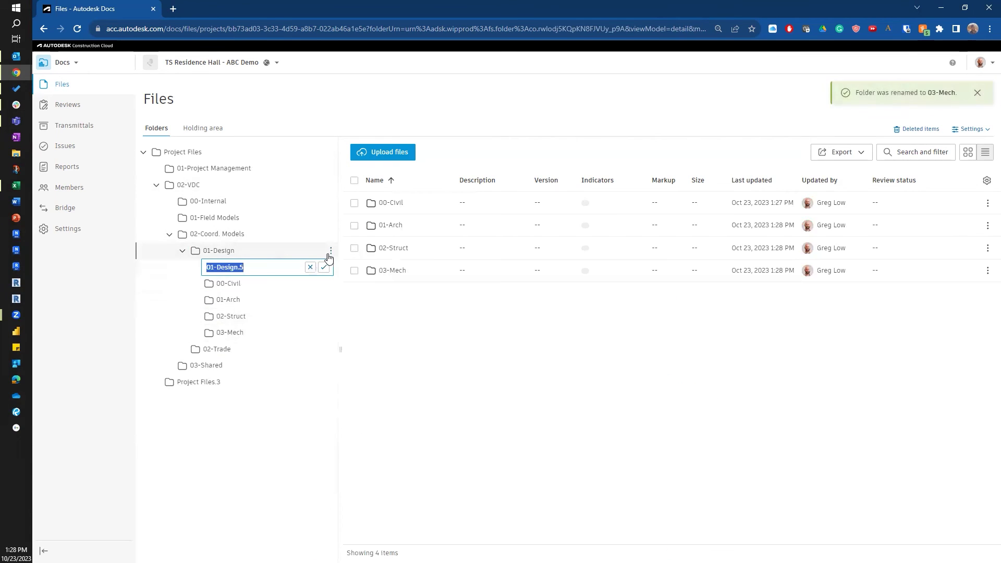
type("04-Elect")
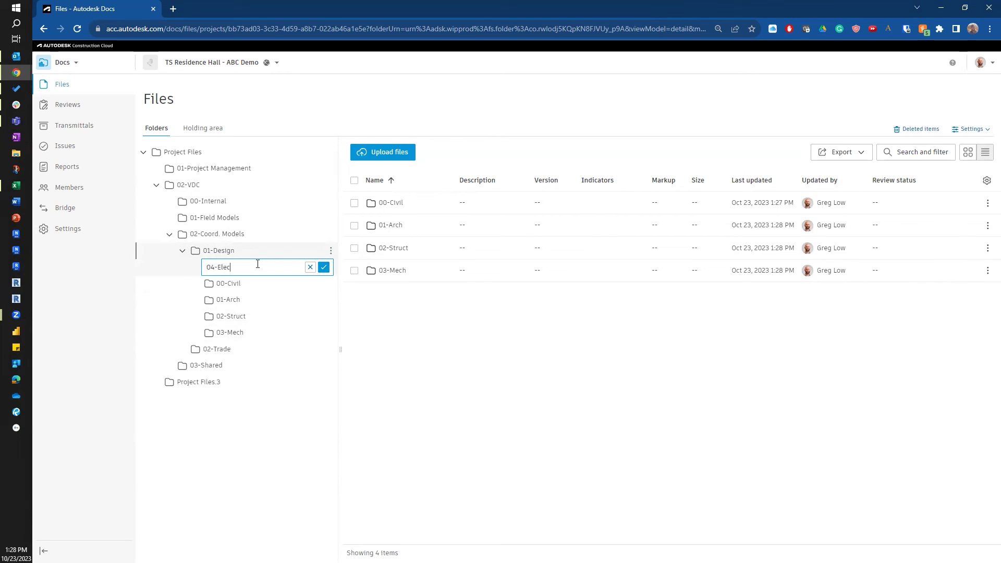
key("Return")
left_click(330, 250)
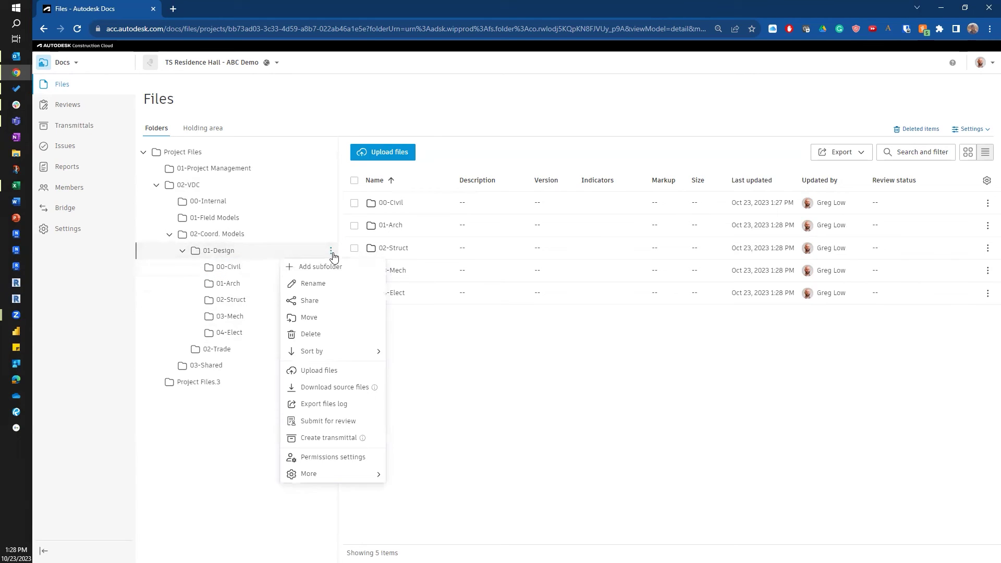
left_click(324, 267)
type("05-")
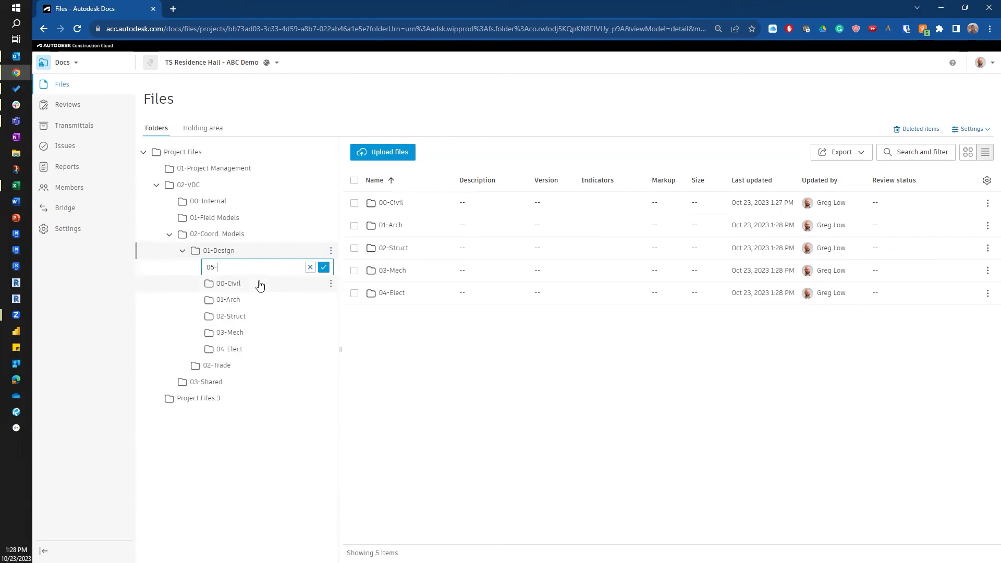
type("Copy Trade Models")
key("Return")
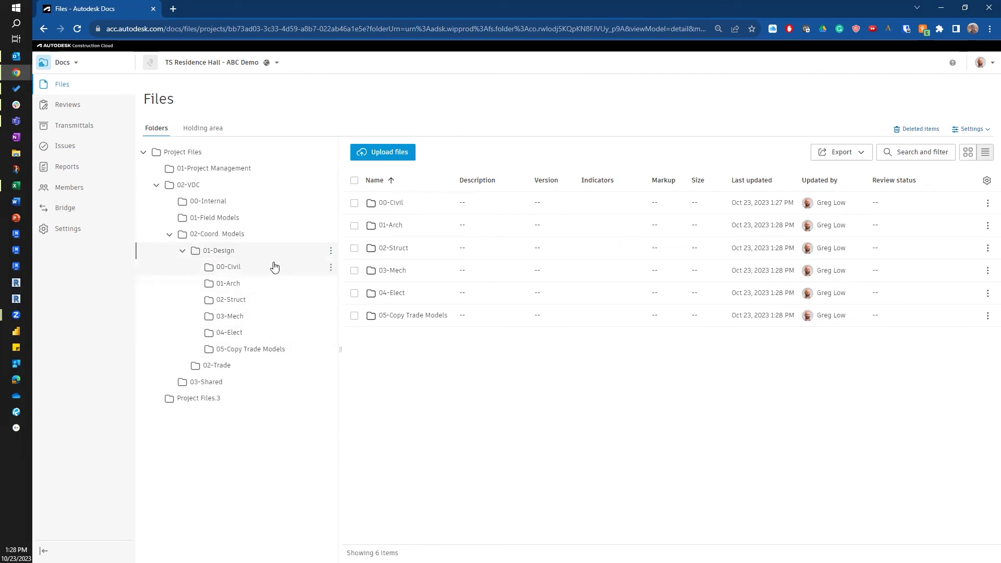
Add a subfolder named Copy-Design Models under 02-Trade
left_click(248, 366)
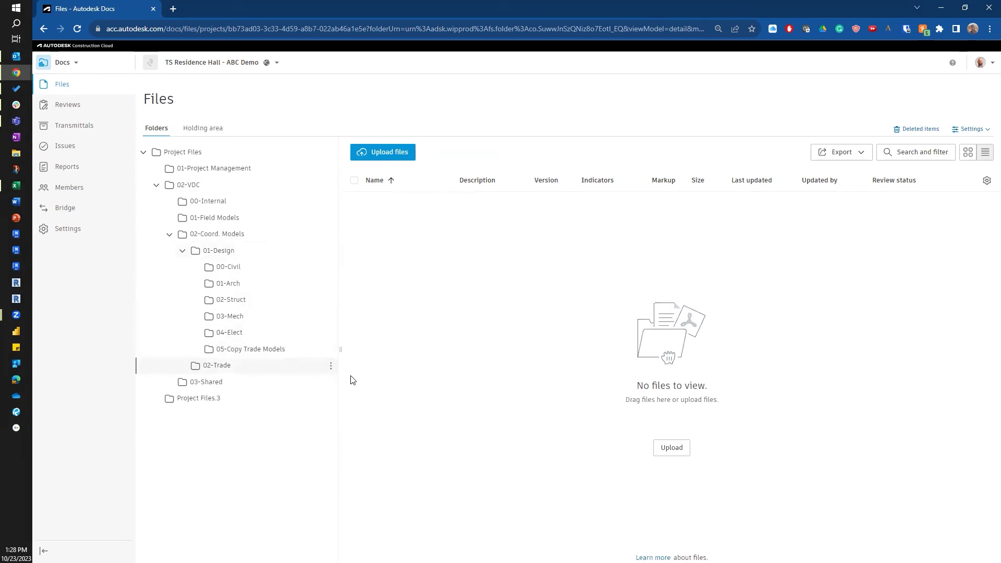
left_click(332, 368)
left_click(327, 148)
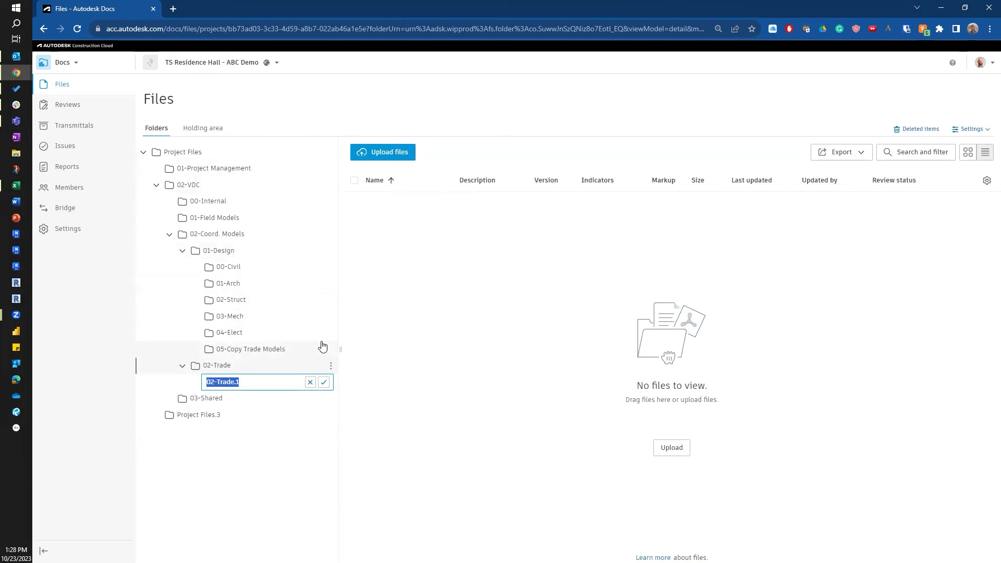
type("Co")
key("BackSpace")
key("BackSpace")
key("BackSpace")
key("BackSpace")
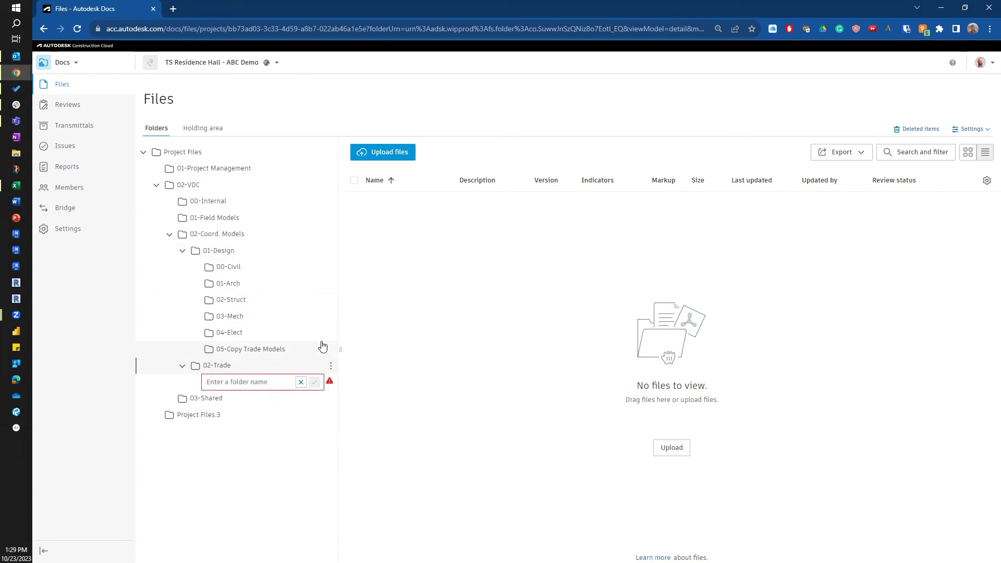
type("Copy")
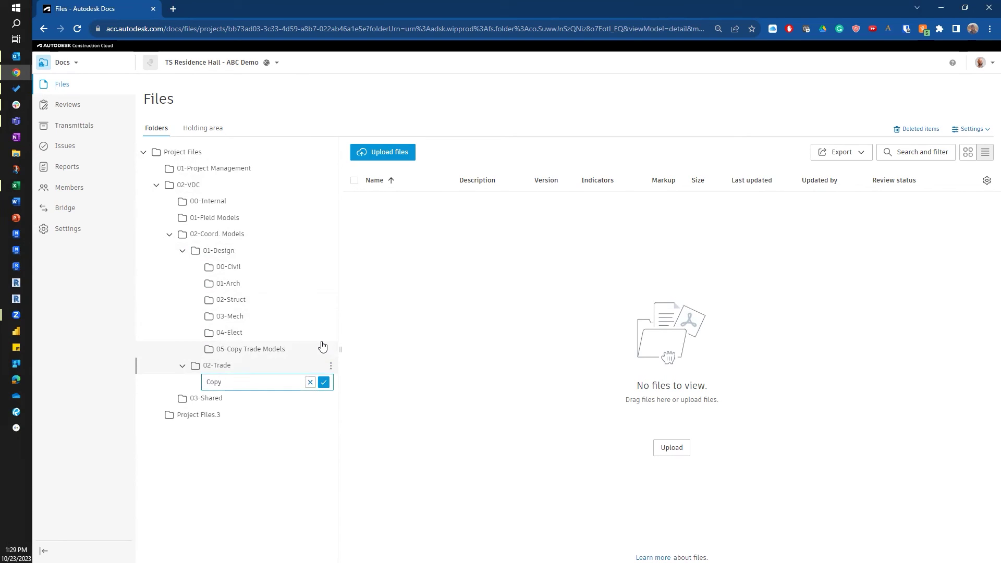
type("-Design Models")
key("Return")
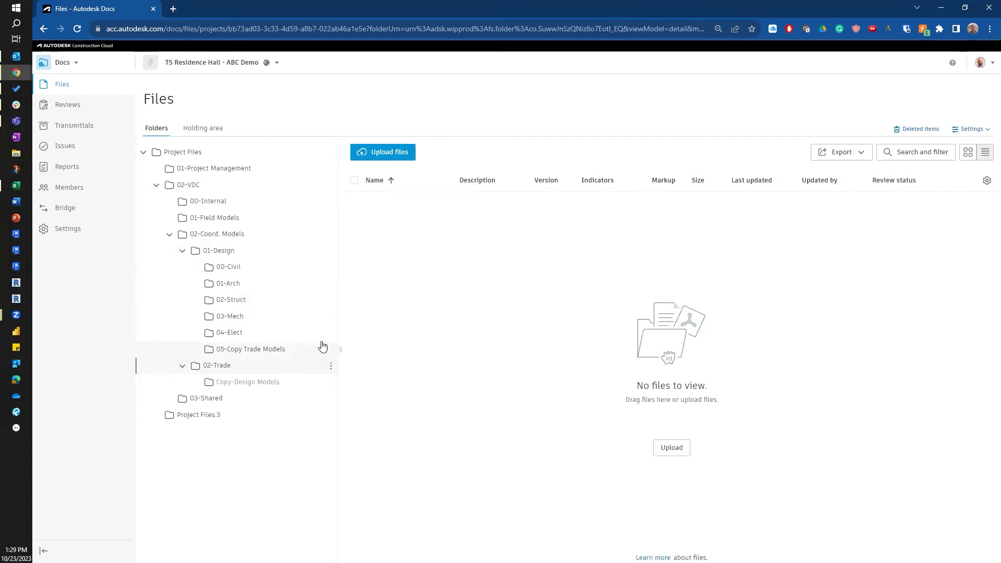
Add a 01-Concrete subfolder under 02-Trade
left_click(330, 365)
left_click(317, 142)
left_click(331, 366)
left_click(316, 142)
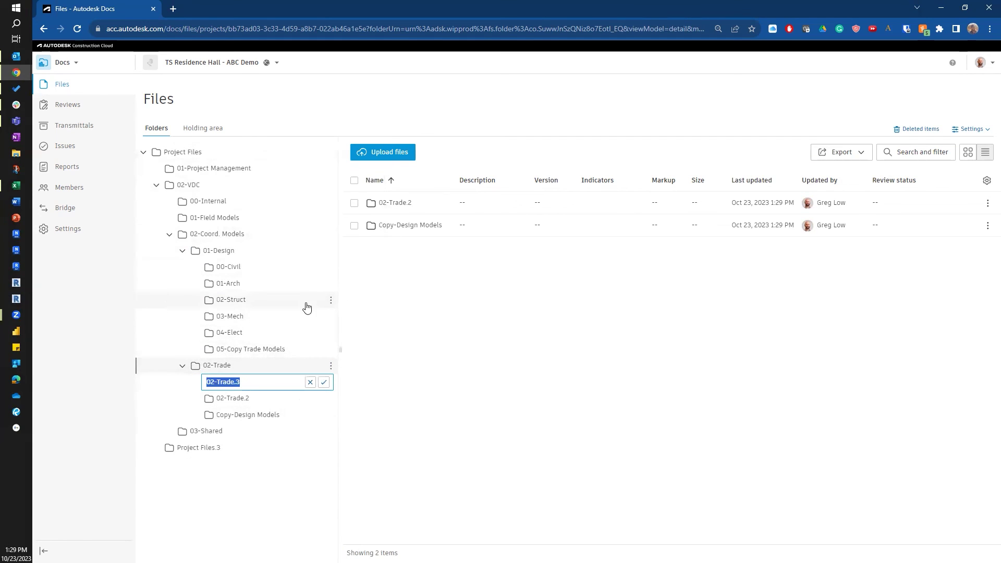
type("02-")
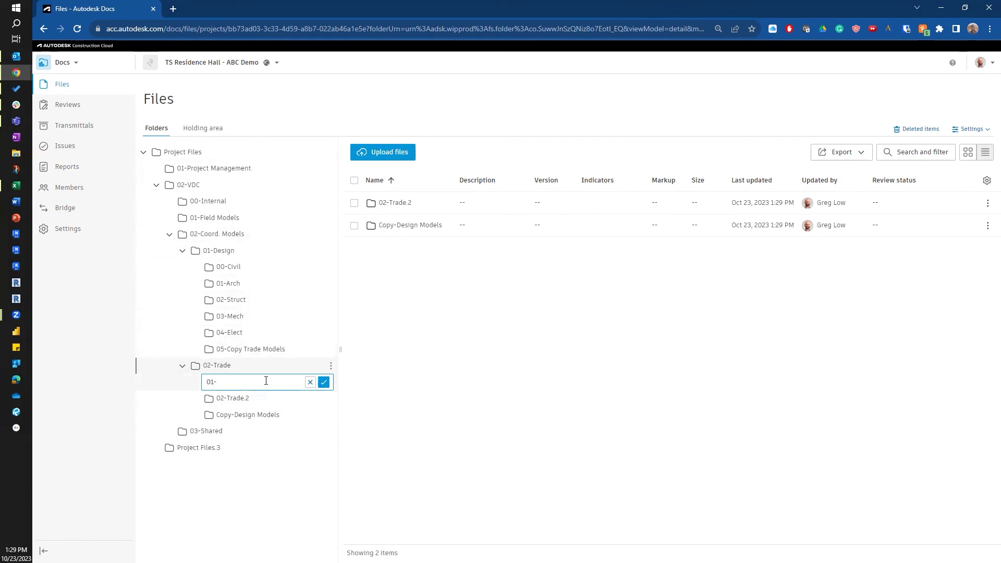
type("Concrete")
key("Return")
Rename the 02-Trade.2 folder to 02-Steel
left_click(257, 402)
left_click(330, 398)
left_click(313, 224)
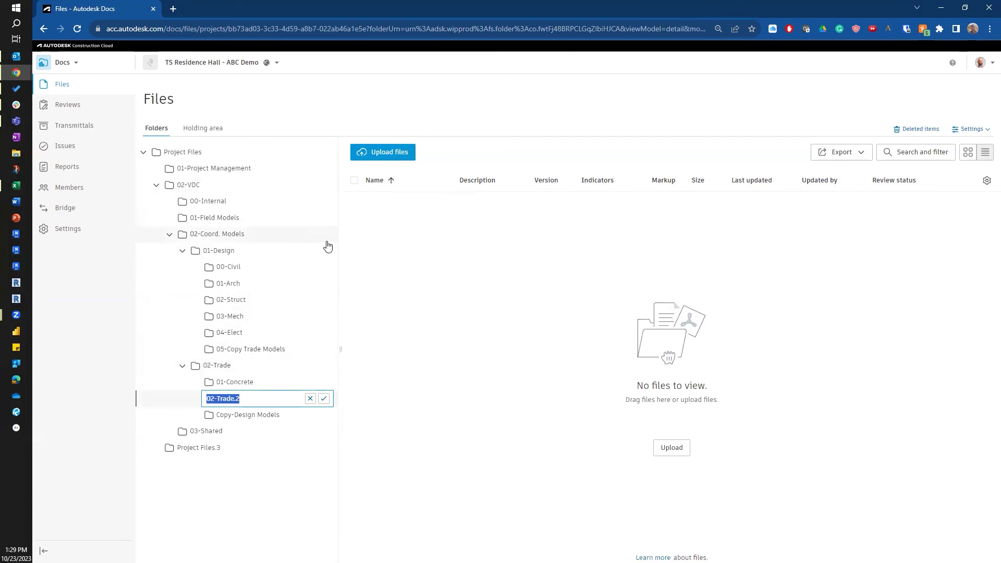
type("02-Steel")
key("Return")
Add 03-Mech and 05-Fire subfolders under 02-Trade
left_click(313, 368)
left_click(331, 365)
left_click(316, 142)
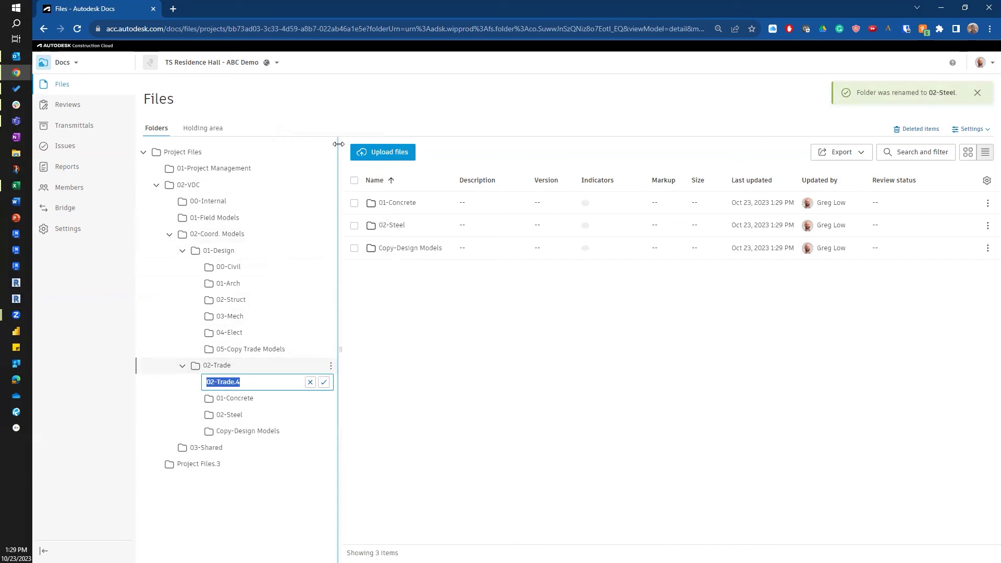
type("03-Mech")
key("Return")
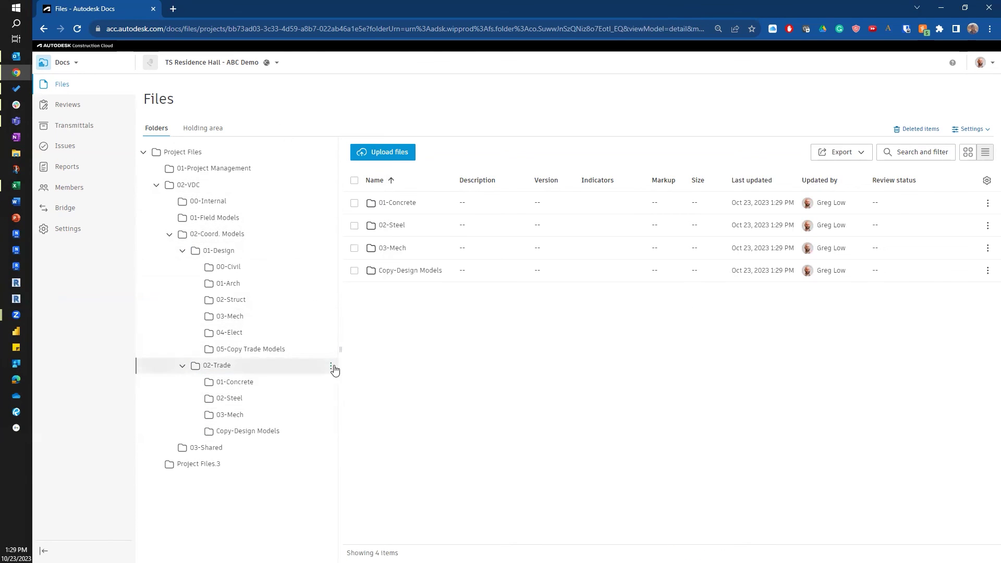
left_click(332, 368)
left_click(317, 141)
type("05-Fire")
key("Return")
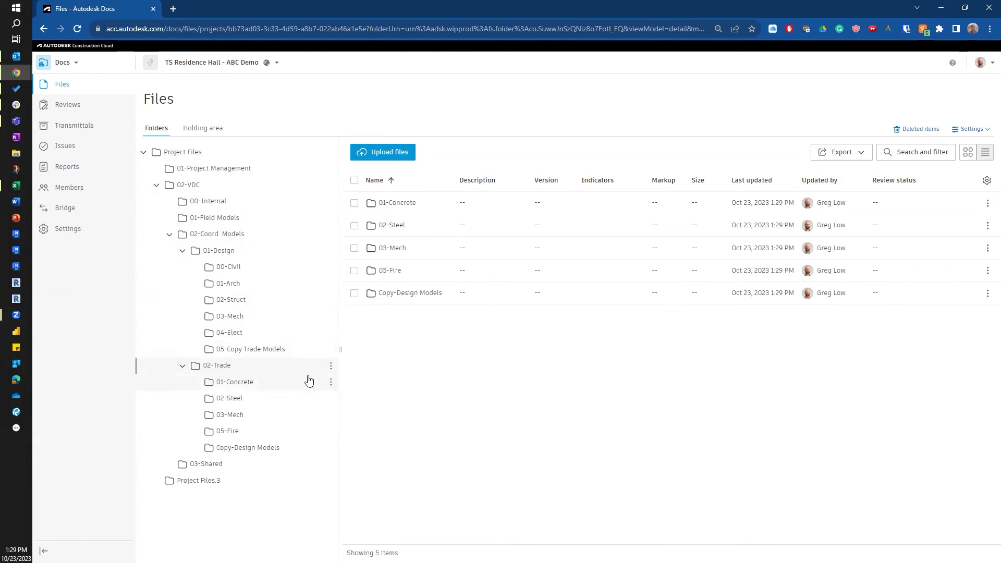
Add 04-Elect and 06-Framing subfolders under 02-Trade
left_click(331, 365)
left_click(318, 144)
type("0")
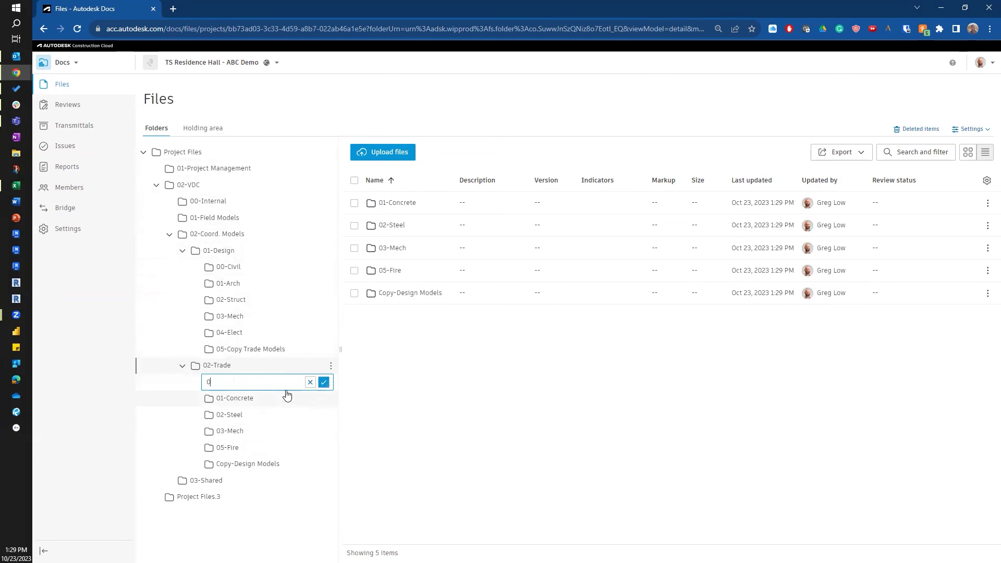
type("4-Elect")
key("Return")
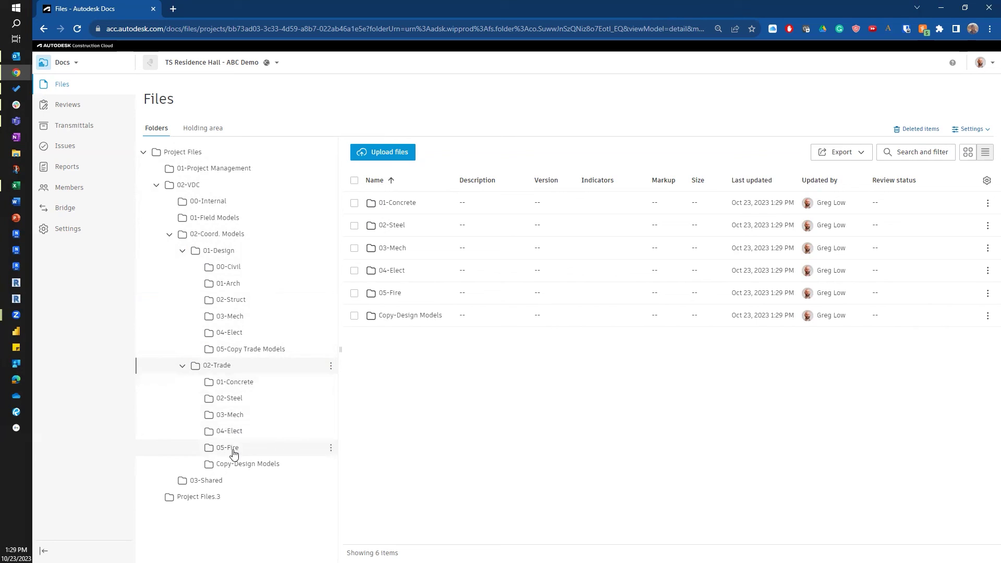
left_click(330, 365)
left_click(313, 148)
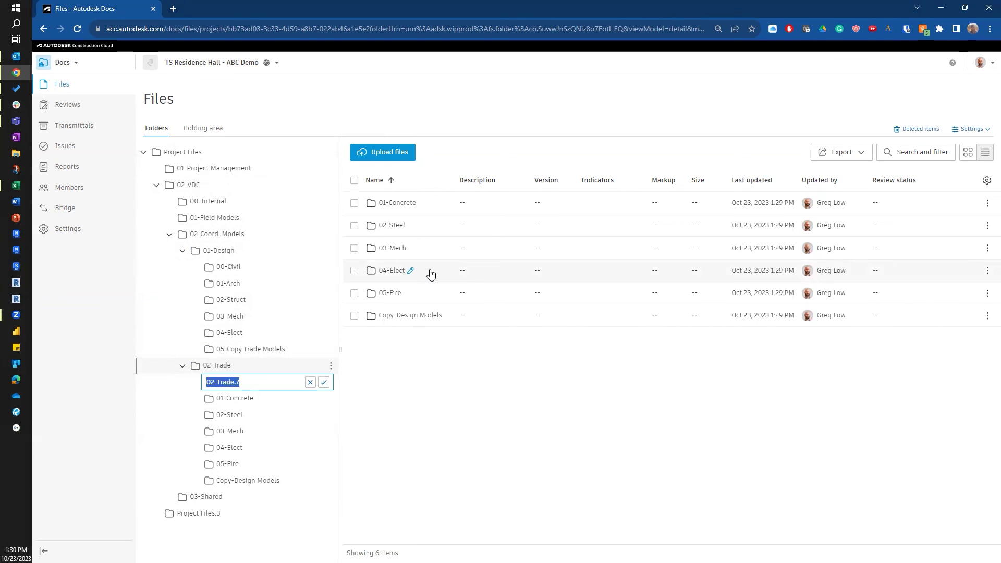
type("06-Framing")
key("Return")
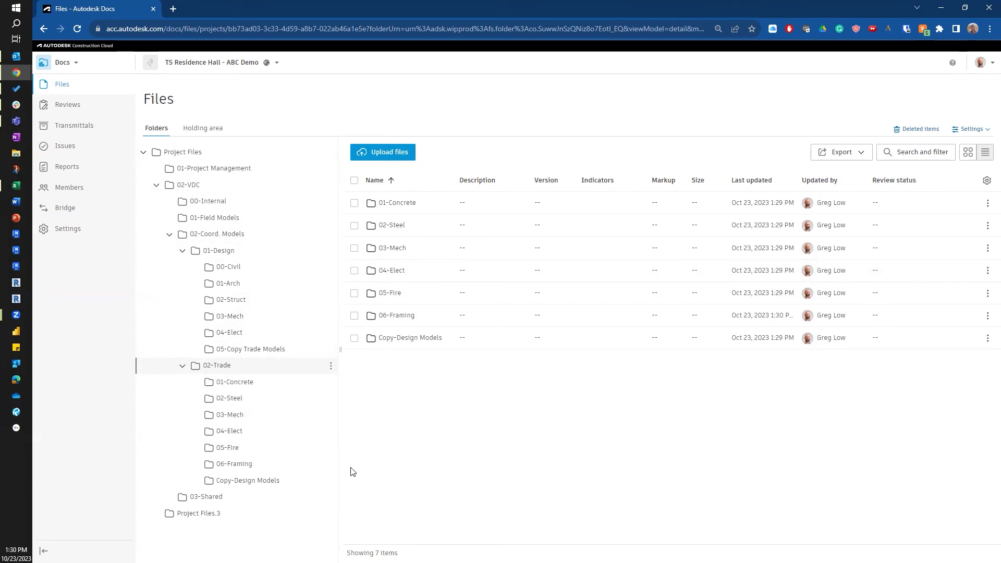
Prefix the Copy-Design Models folder name with '00-' so it reads 00-Copy-Design Models
left_click(331, 480)
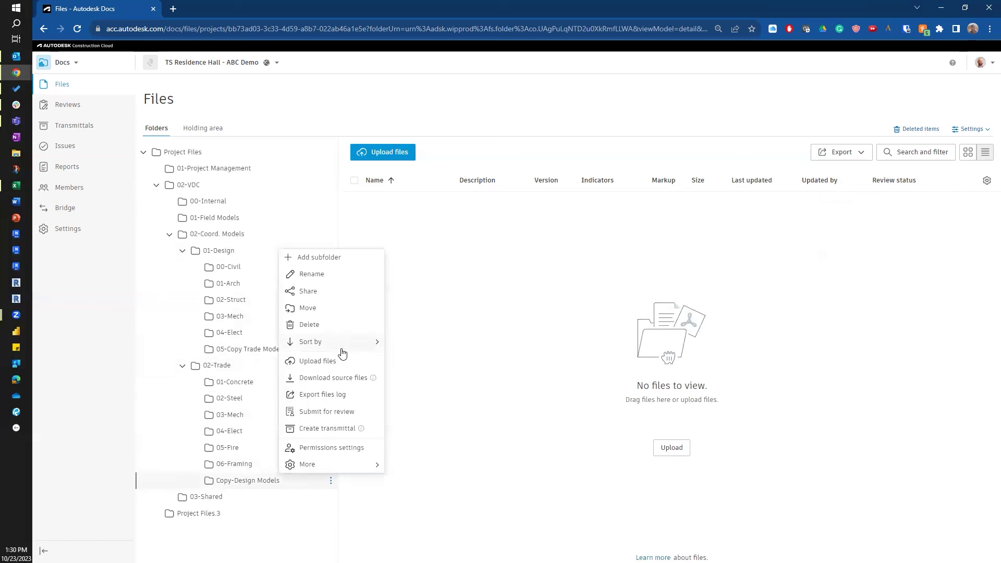
left_click(326, 276)
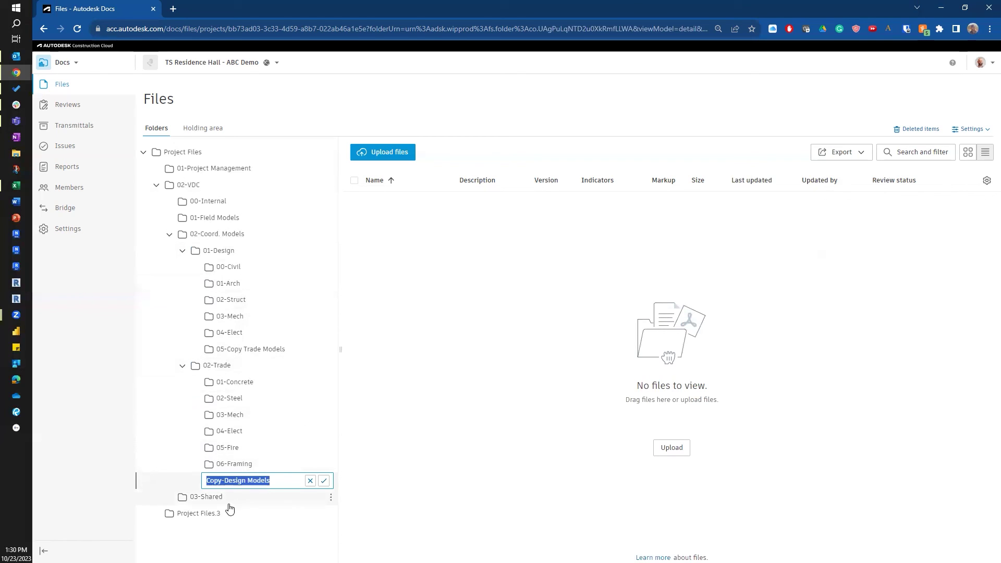
left_click(207, 481)
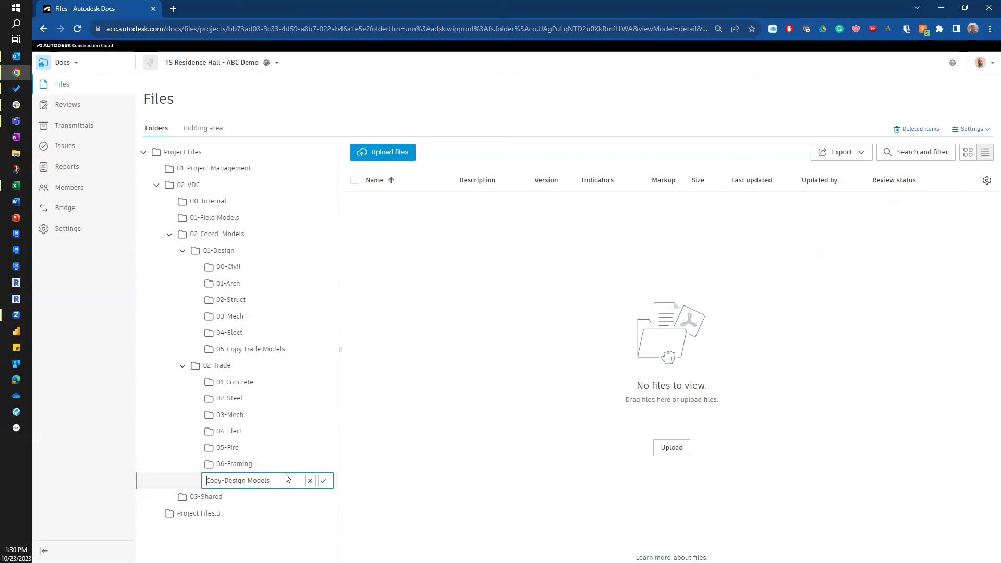
type("00-")
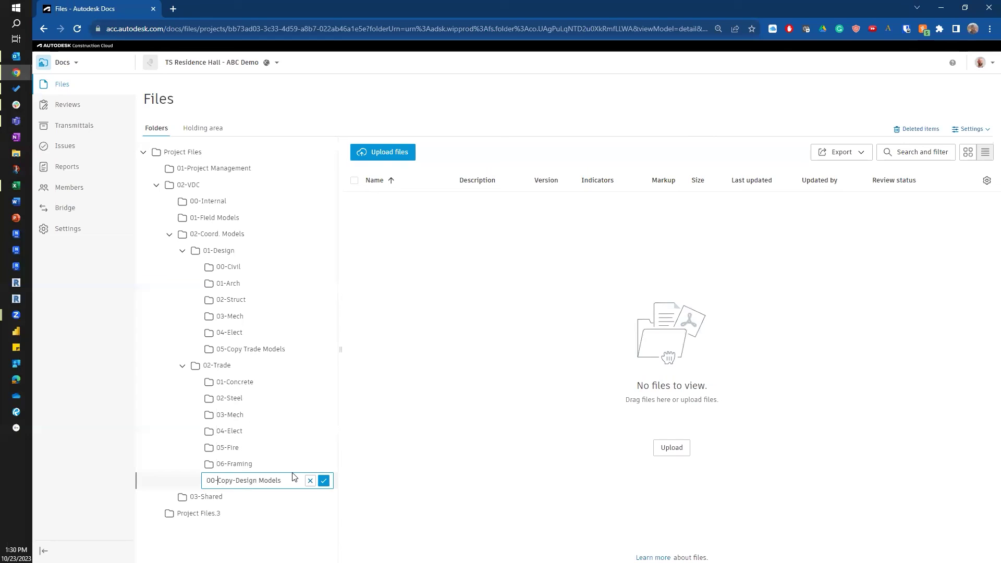
key("Return")
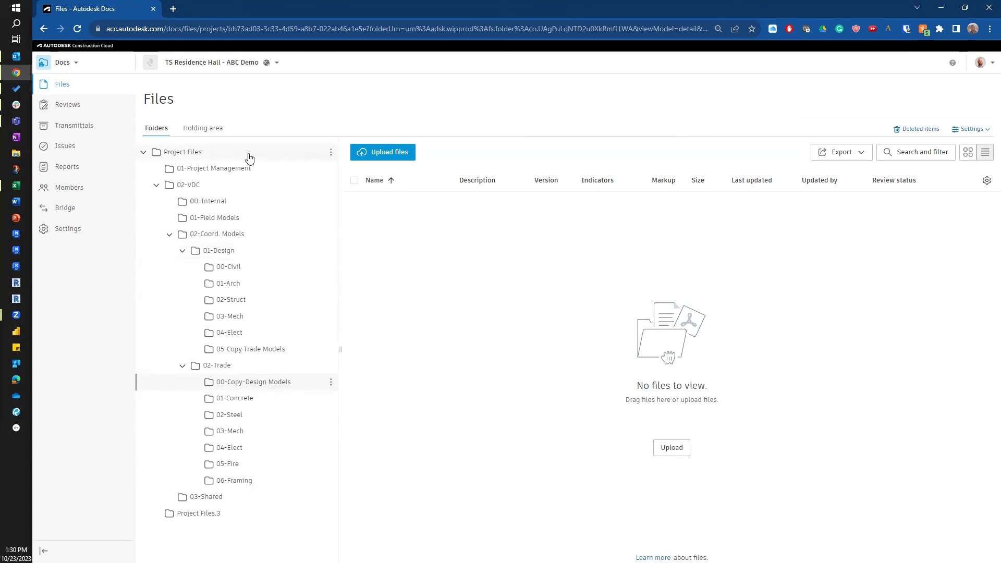
Review the BIM Manager's details on the Members page, then return to Project Files
left_click(79, 65)
left_click(292, 282)
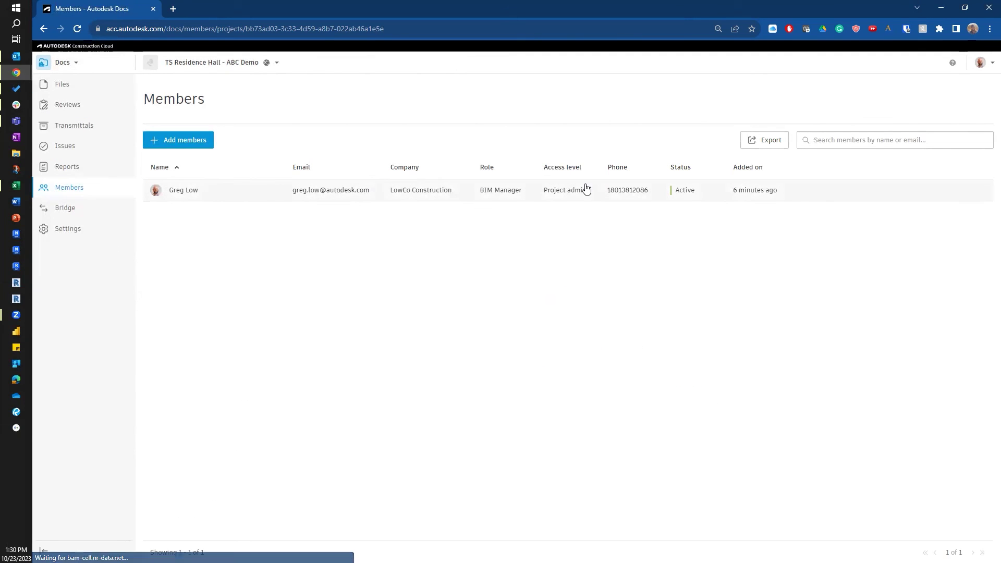
left_click(320, 194)
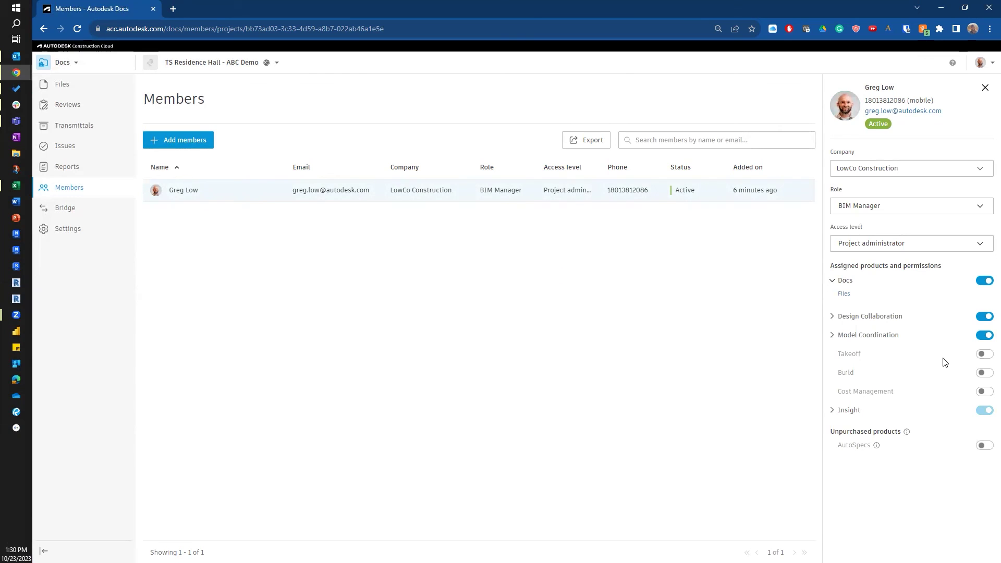
left_click(78, 91)
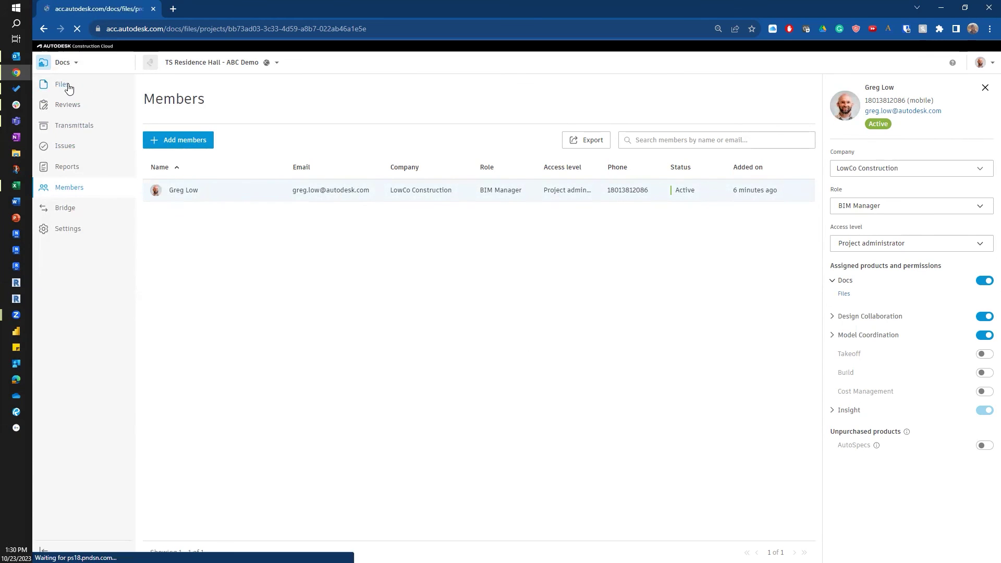